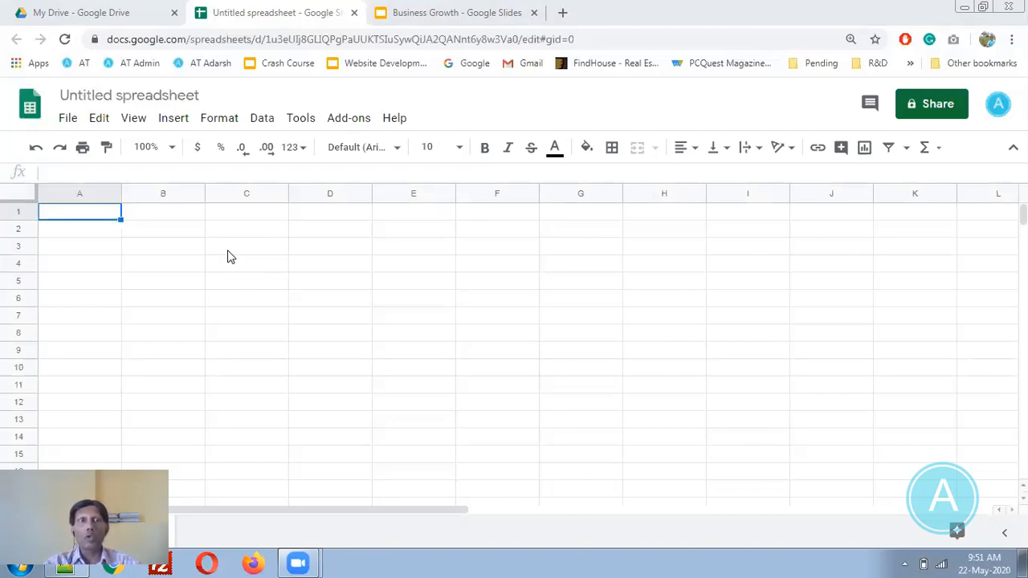
# - Rename the untitled spreadsheet to 'Person Sheet'
pyautogui.click(157, 95)
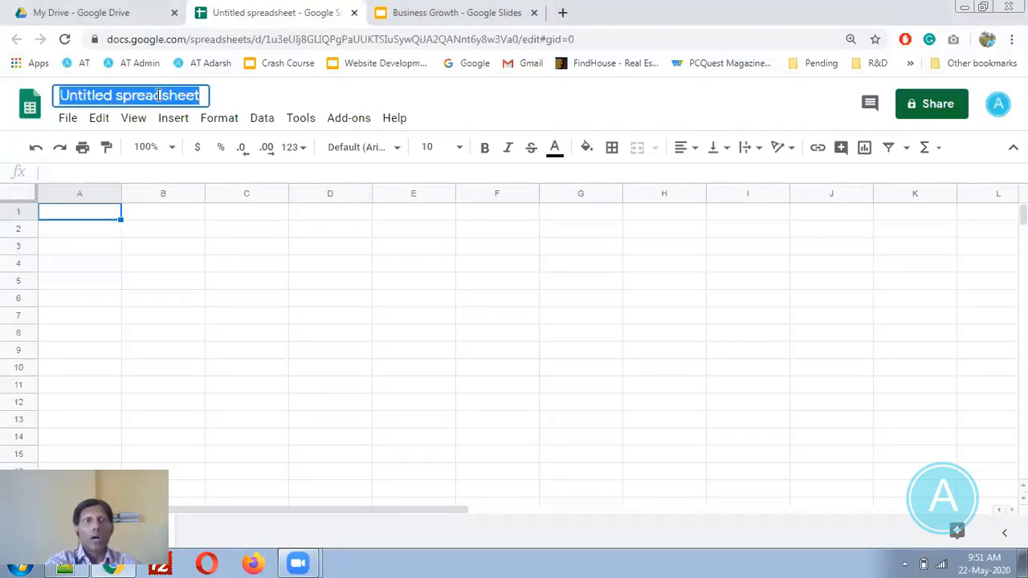
pyautogui.write('Person Sheet')
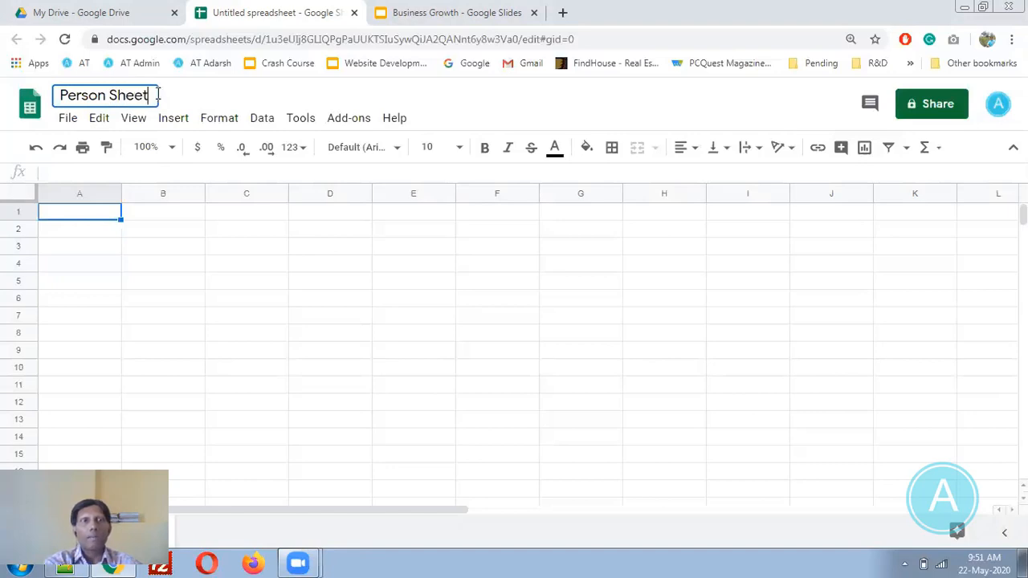
pyautogui.click(195, 331)
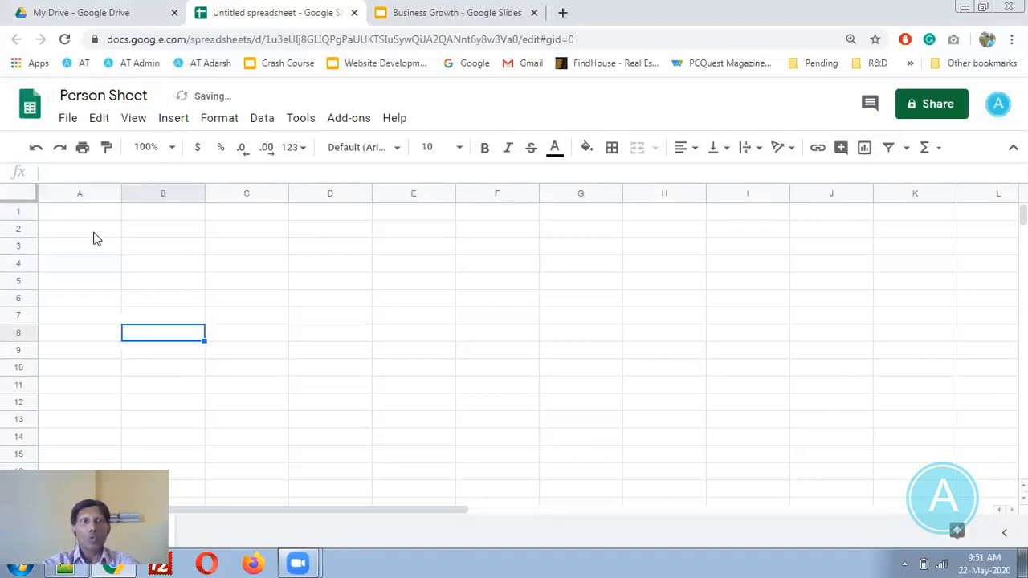
# - Select columns A, B and C, then rows 2, 3 and 7, ending on cell A4
pyautogui.click(80, 199)
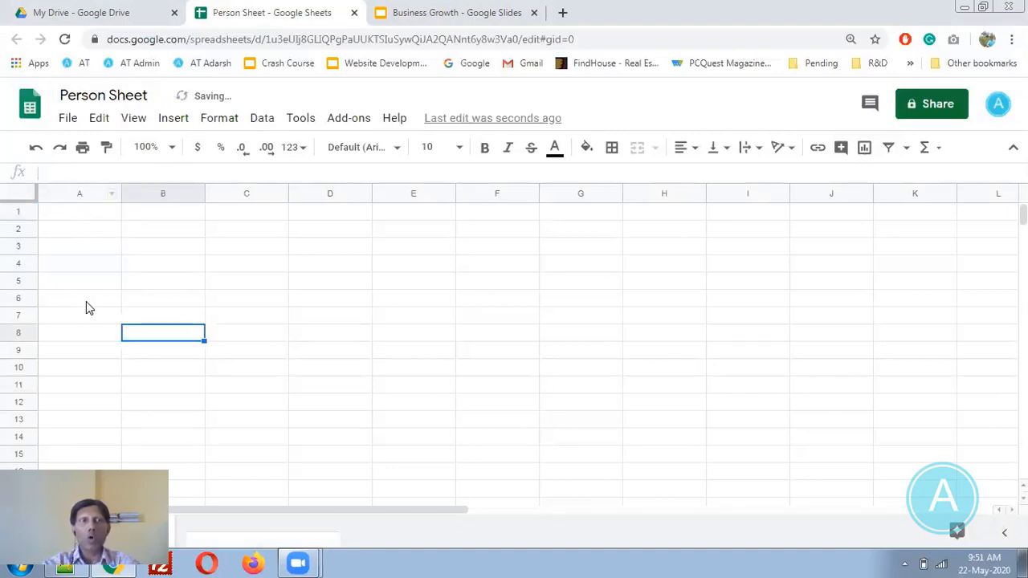
pyautogui.click(157, 196)
pyautogui.click(241, 197)
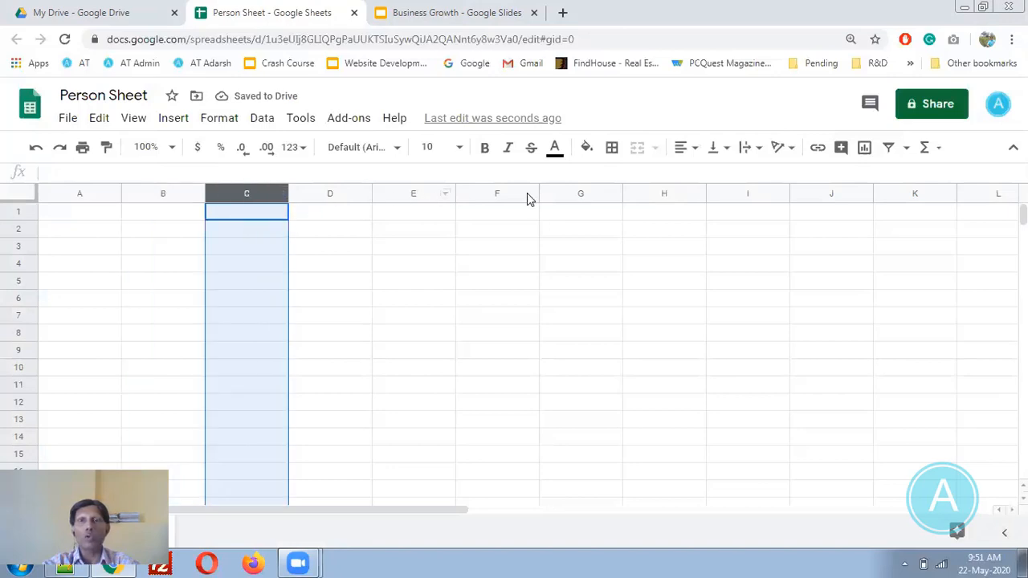
pyautogui.click(18, 230)
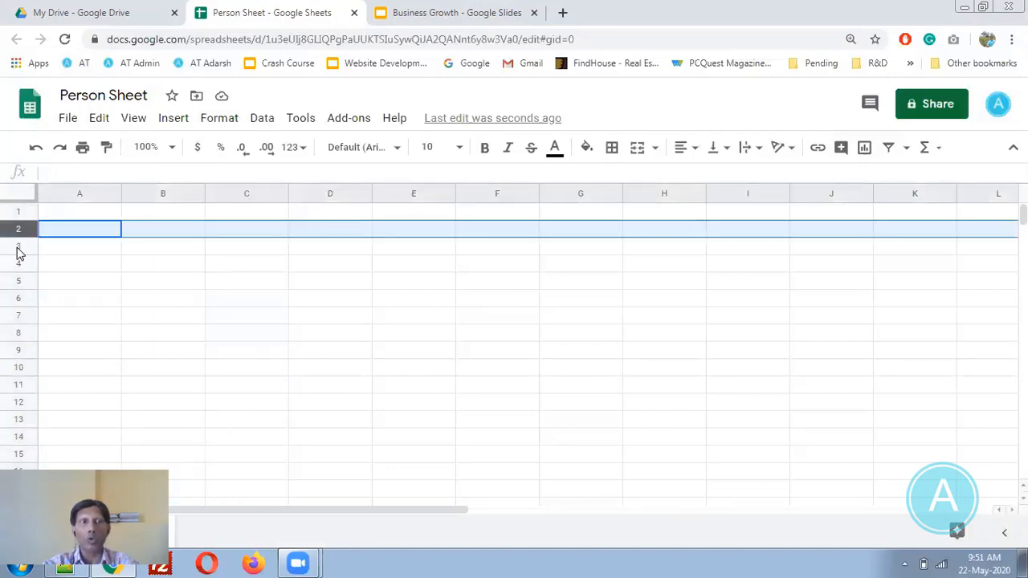
pyautogui.click(18, 247)
pyautogui.click(17, 315)
pyautogui.click(110, 267)
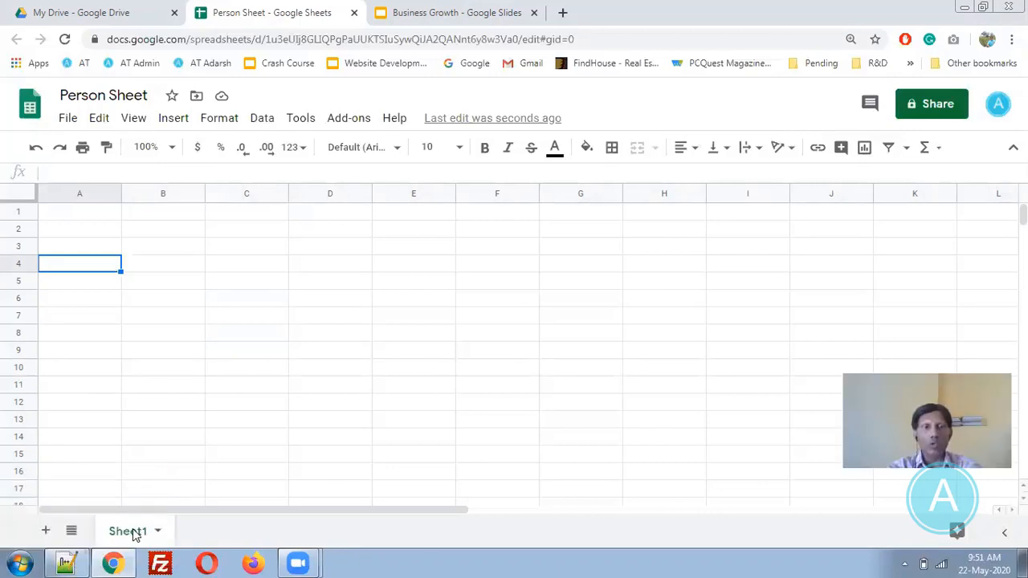
# - Add a new sheet and name it 'Salary'
pyautogui.click(47, 532)
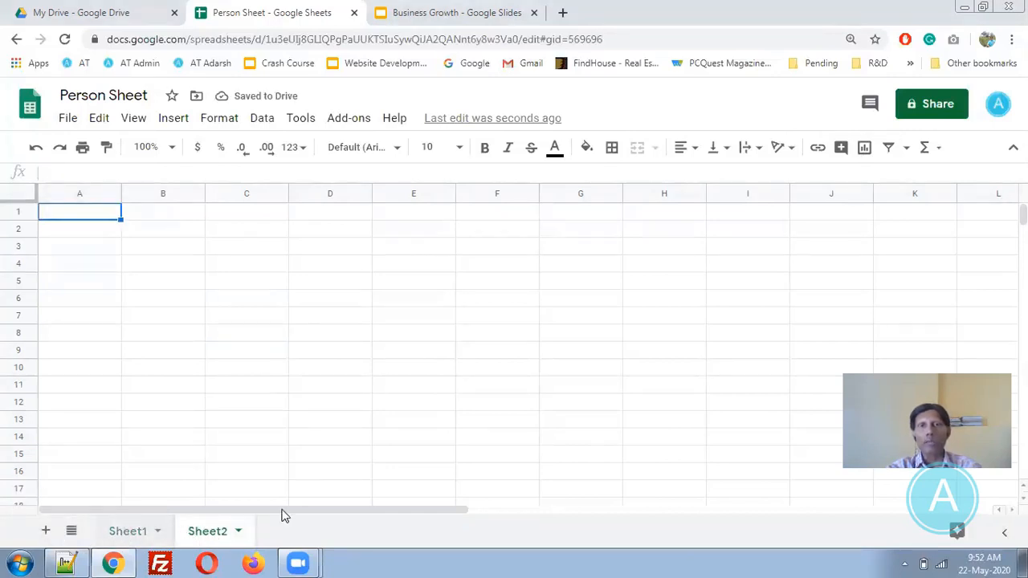
pyautogui.click(238, 531)
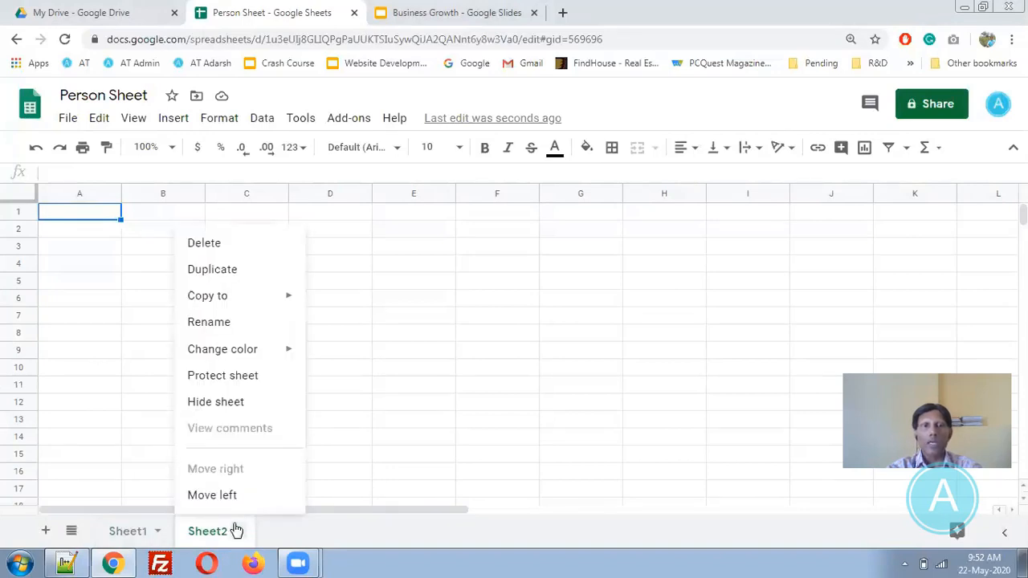
pyautogui.click(217, 323)
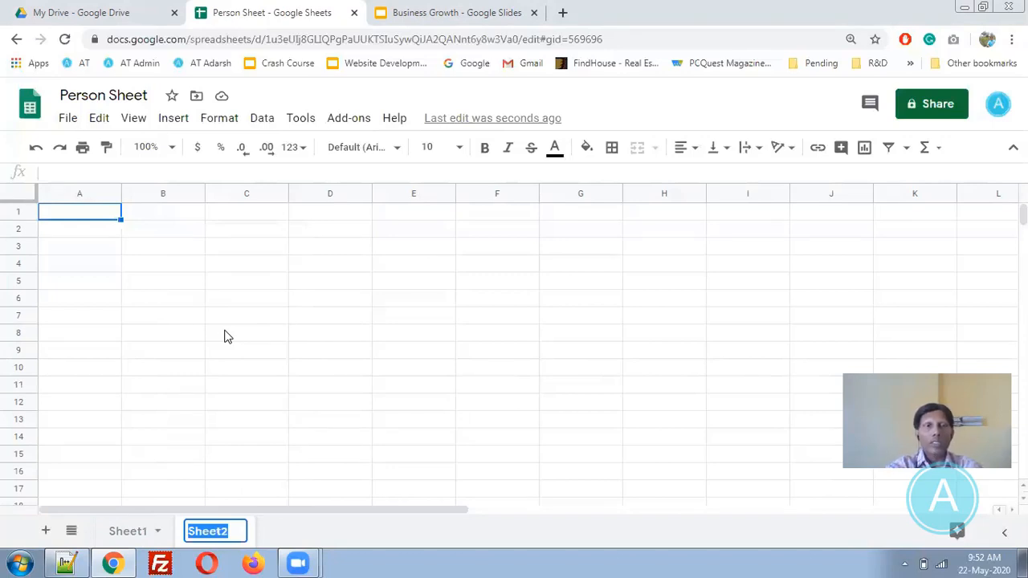
pyautogui.write('Salary')
pyautogui.press('Return')
# - Rename the first sheet to 'Attendance'
pyautogui.click(155, 532)
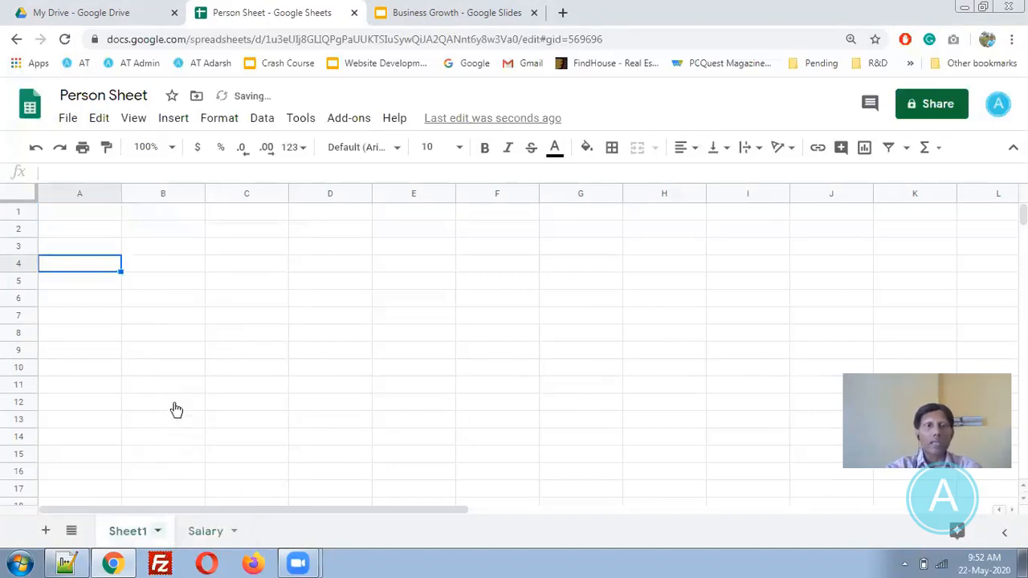
pyautogui.click(158, 531)
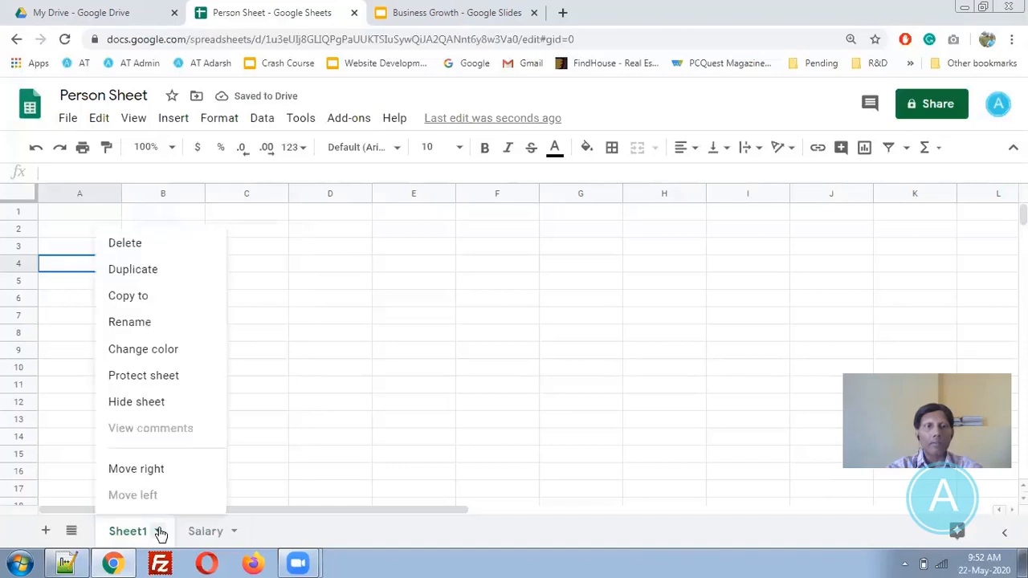
pyautogui.click(163, 331)
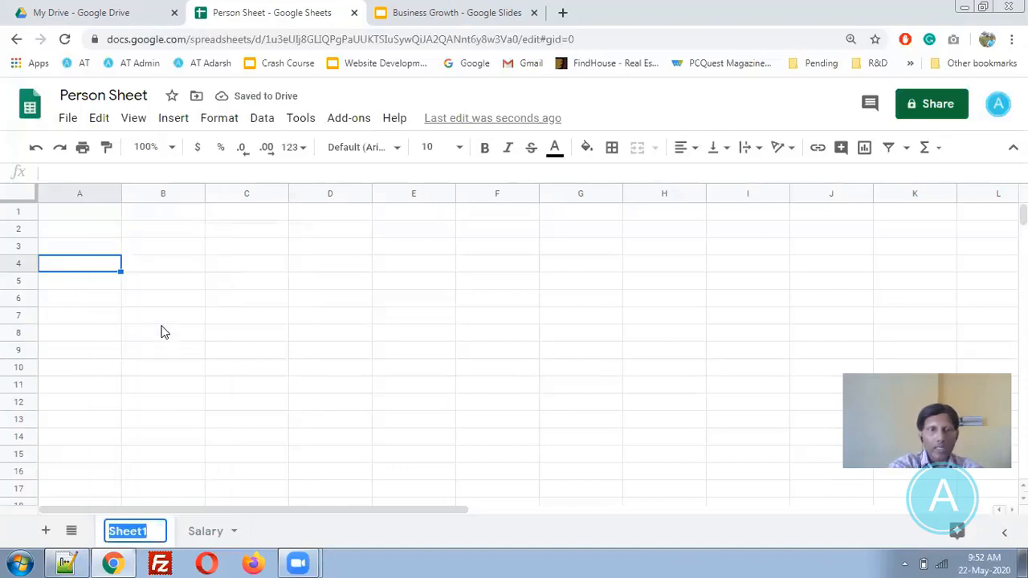
pyautogui.write('Attendance')
pyautogui.press('Return')
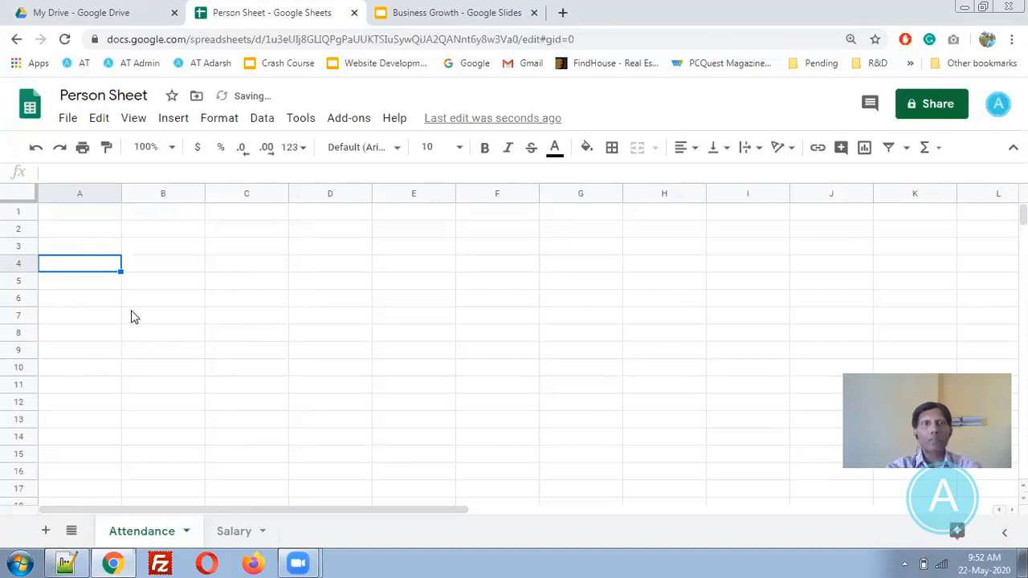
pyautogui.click(67, 119)
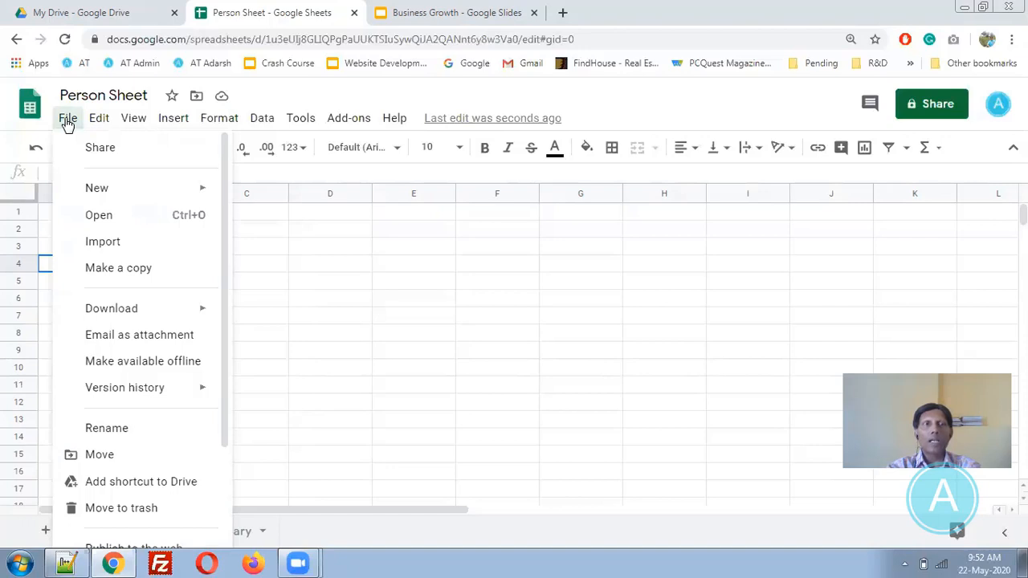
pyautogui.click(117, 153)
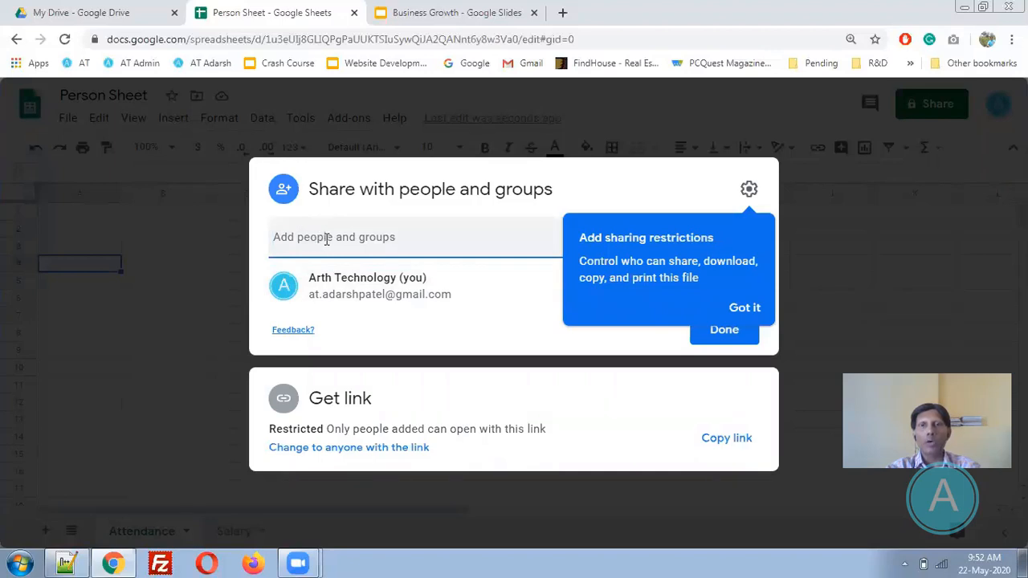
pyautogui.click(763, 313)
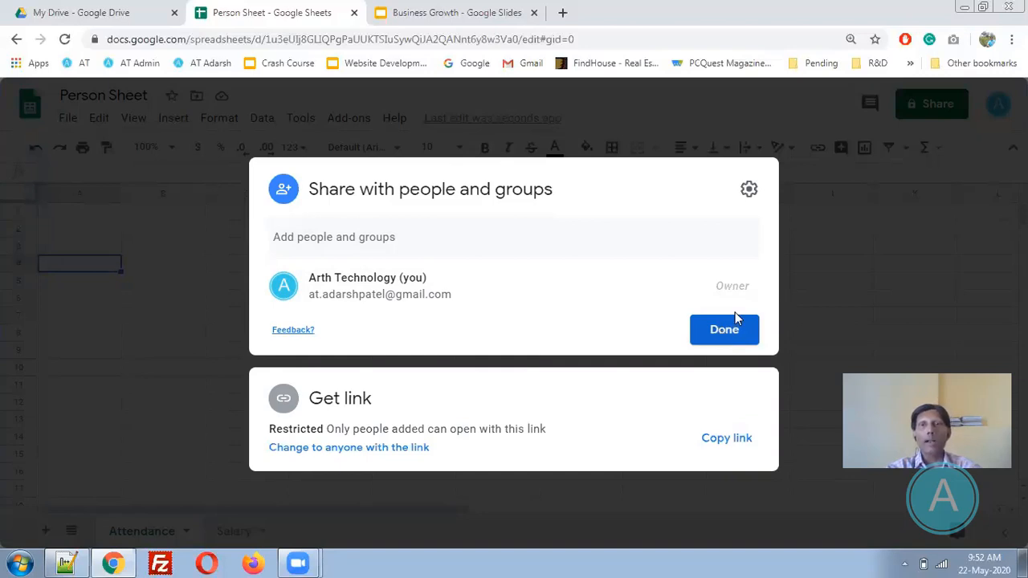
pyautogui.click(733, 320)
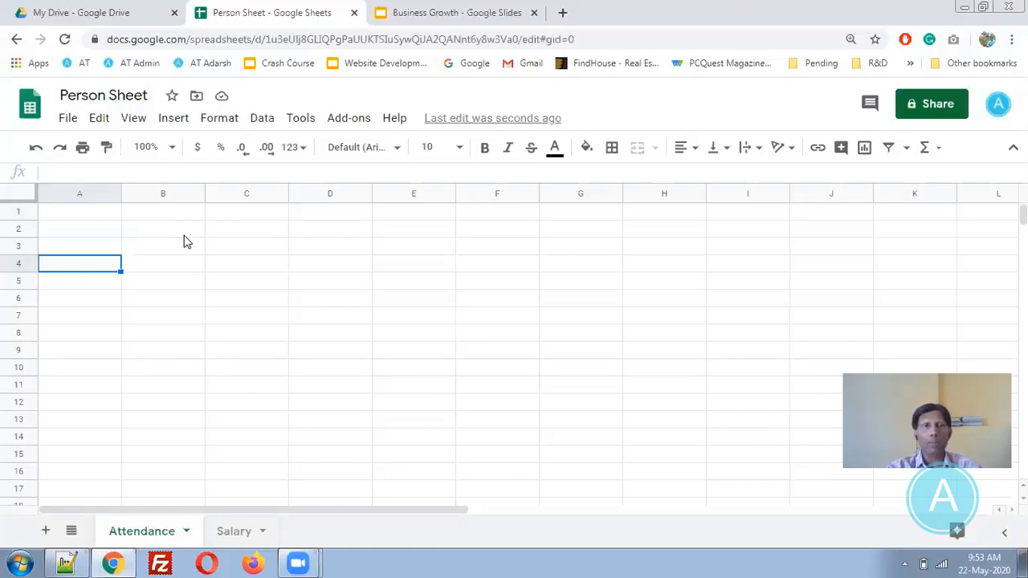
# - Browse the File menu's New, Download and Version history entries, then move to the Edit menu
pyautogui.click(66, 121)
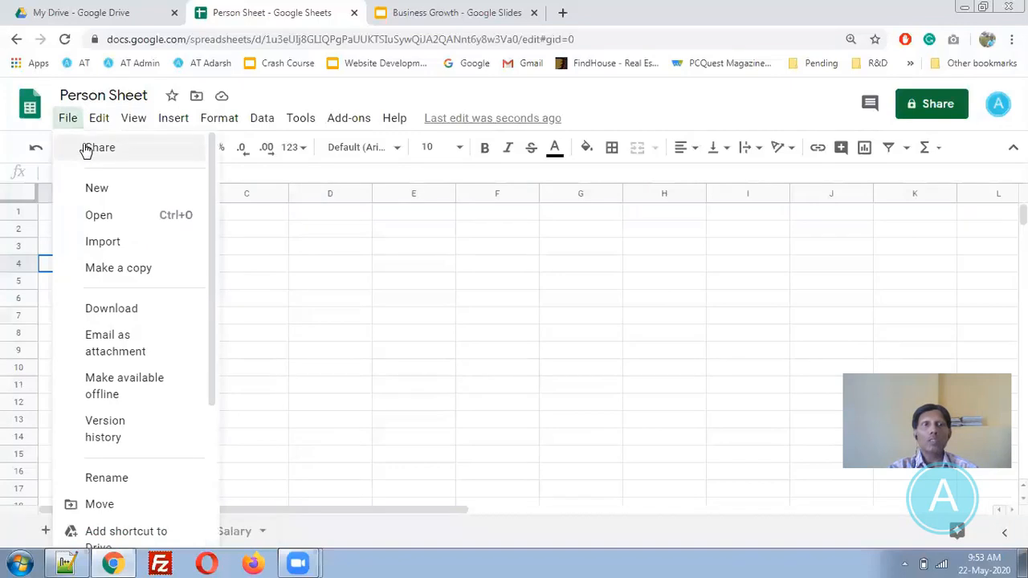
pyautogui.moveTo(96, 187)
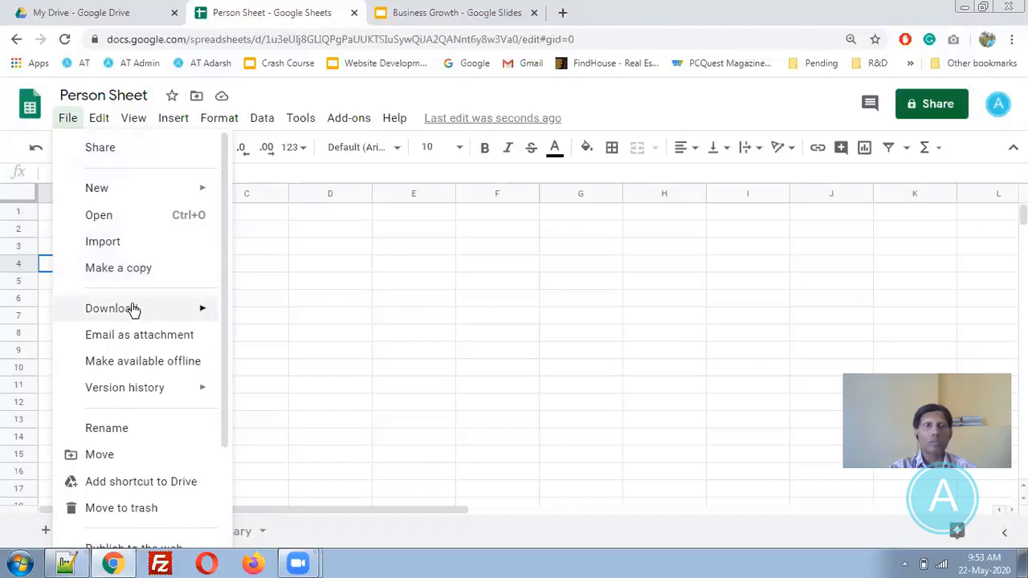
pyautogui.moveTo(133, 308)
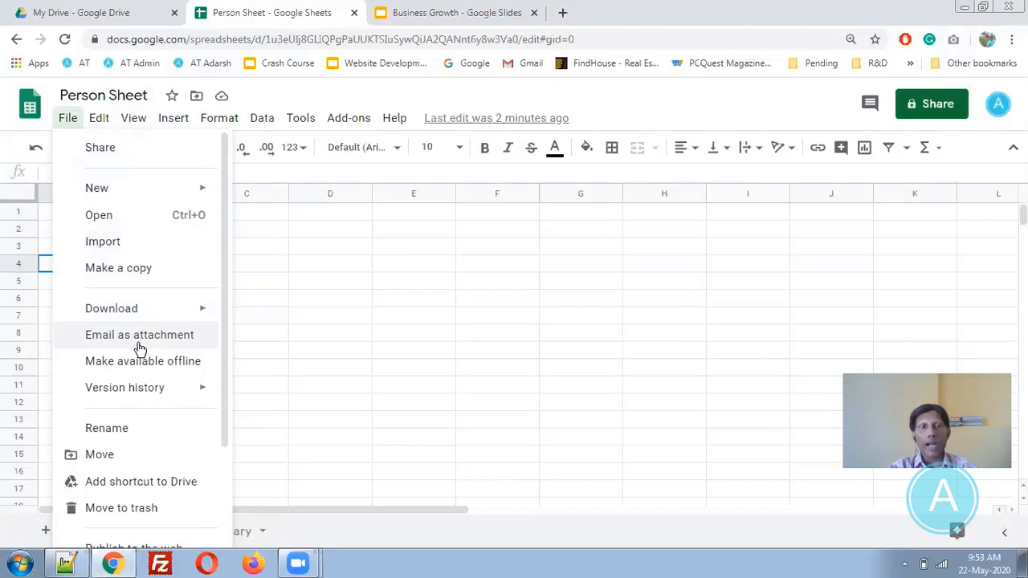
pyautogui.moveTo(137, 393)
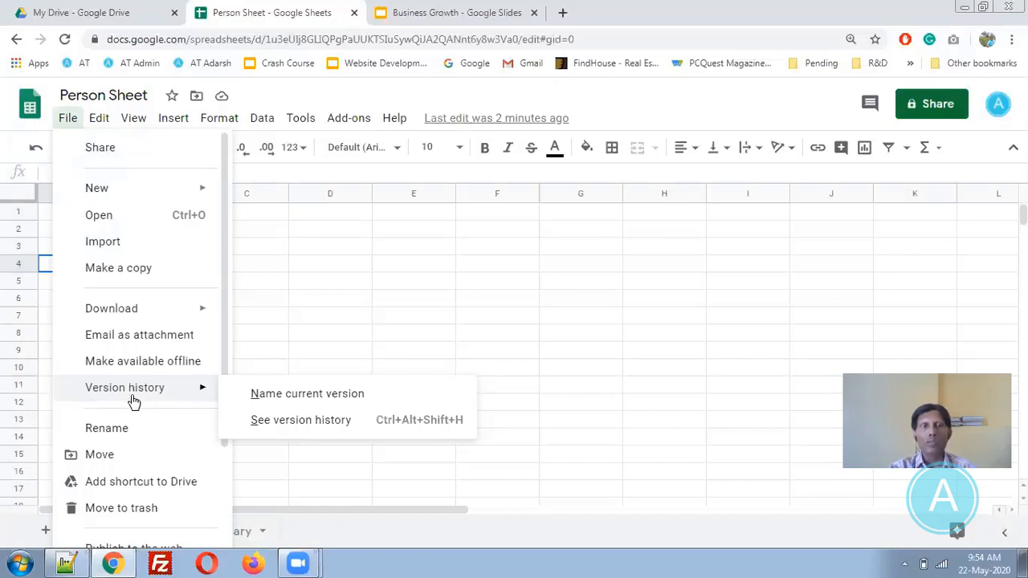
pyautogui.moveTo(102, 129)
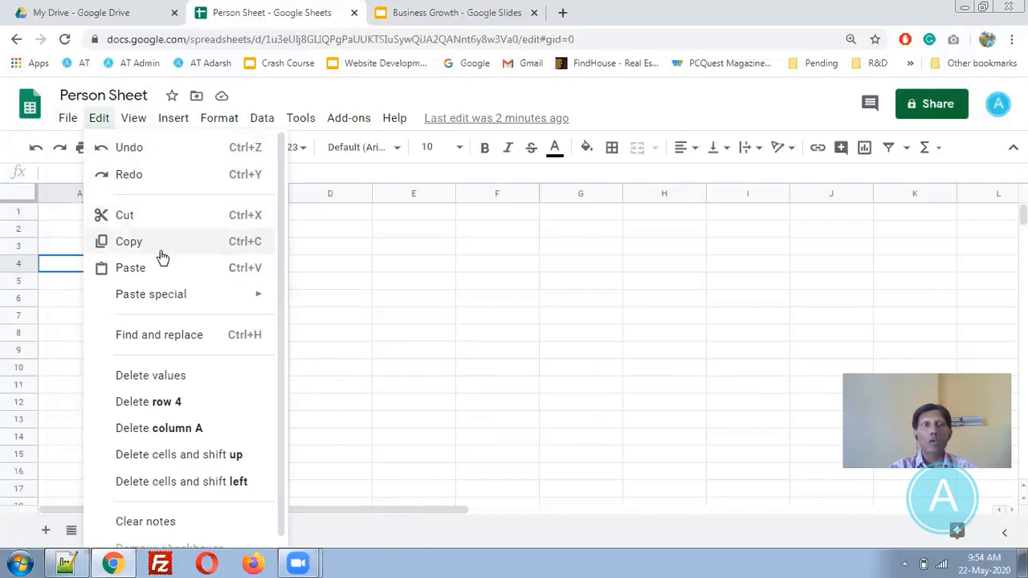
# - Show the Edit menu's Paste special submenu with its values-only and format-only choices
pyautogui.moveTo(156, 301)
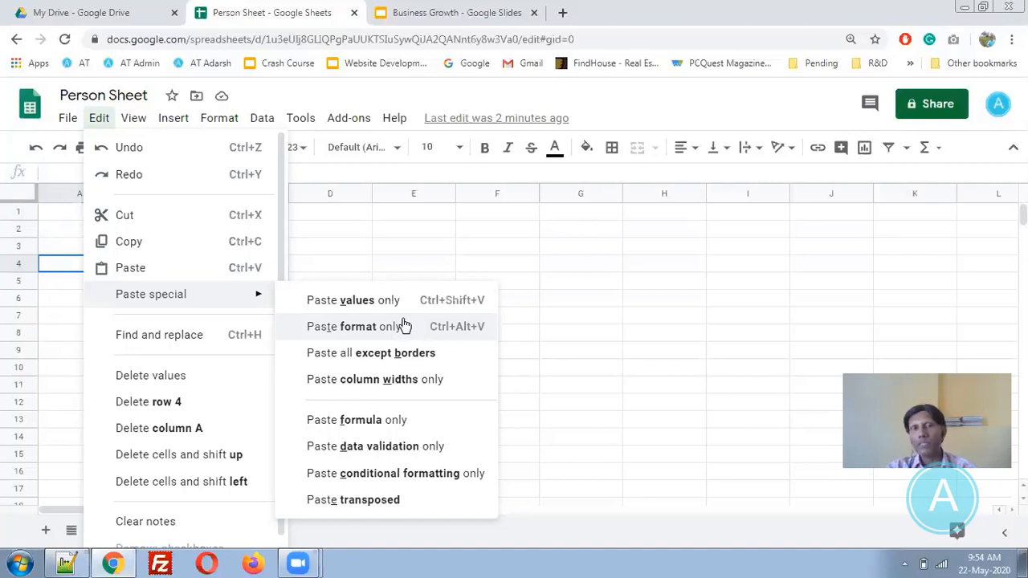
# - Enter a first name, surname and phone number in D2, D3 and D4
pyautogui.click(354, 229)
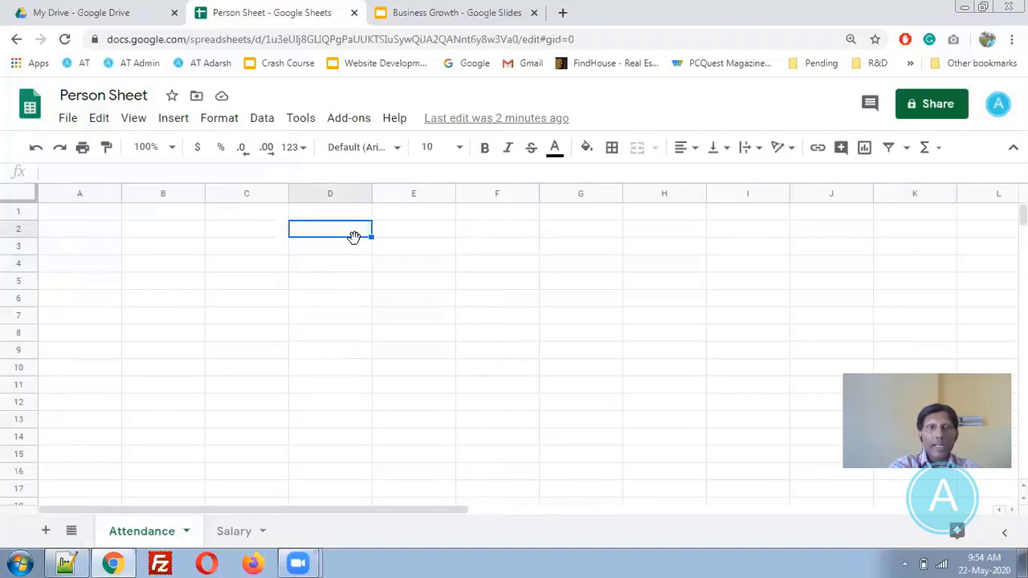
pyautogui.press('Return')
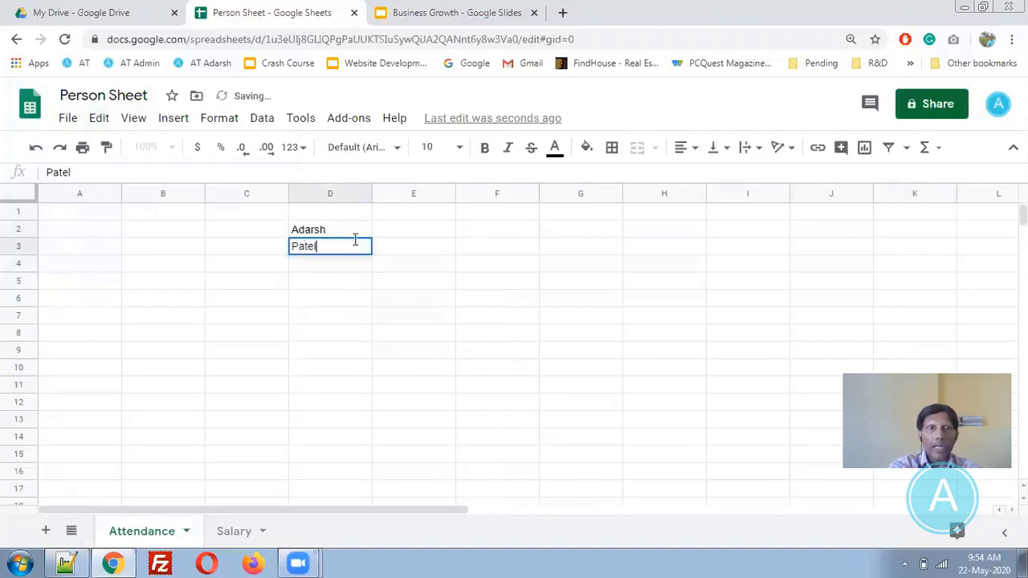
pyautogui.press('Return')
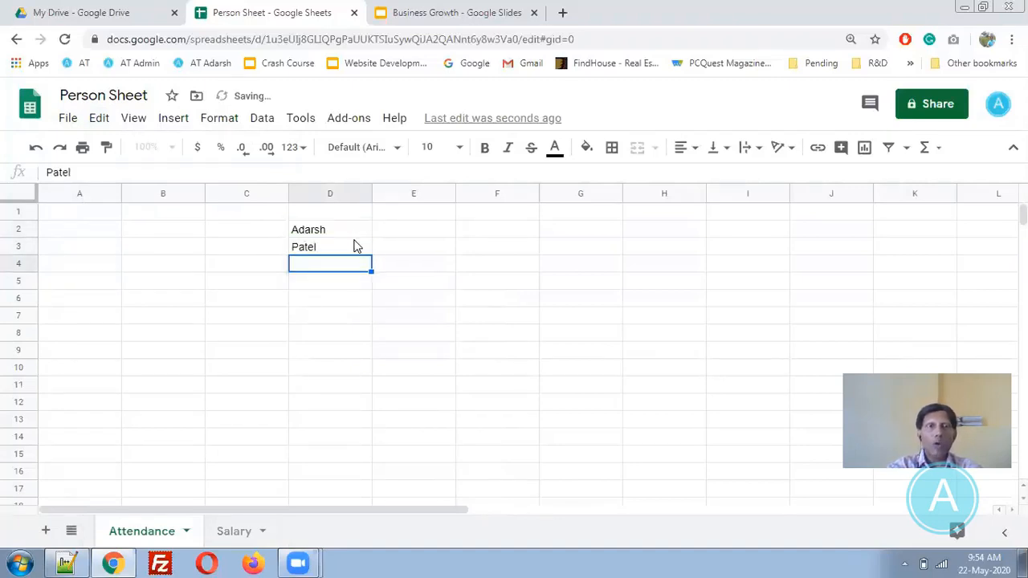
pyautogui.press('Return')
# - Make the D2:D4 entries bold at font size 14
pyautogui.moveTo(351, 232); pyautogui.dragTo(351, 268)
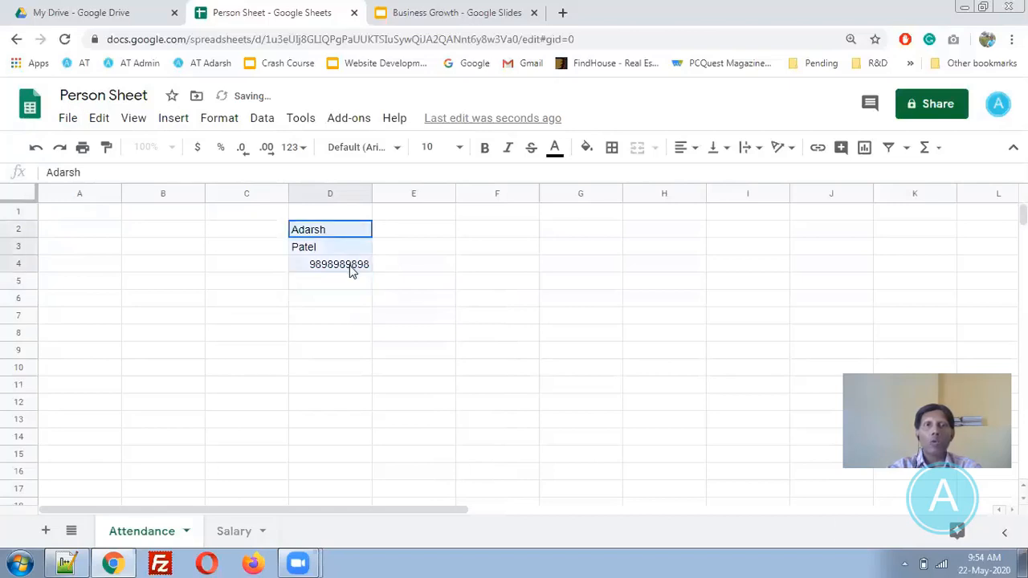
pyautogui.click(486, 152)
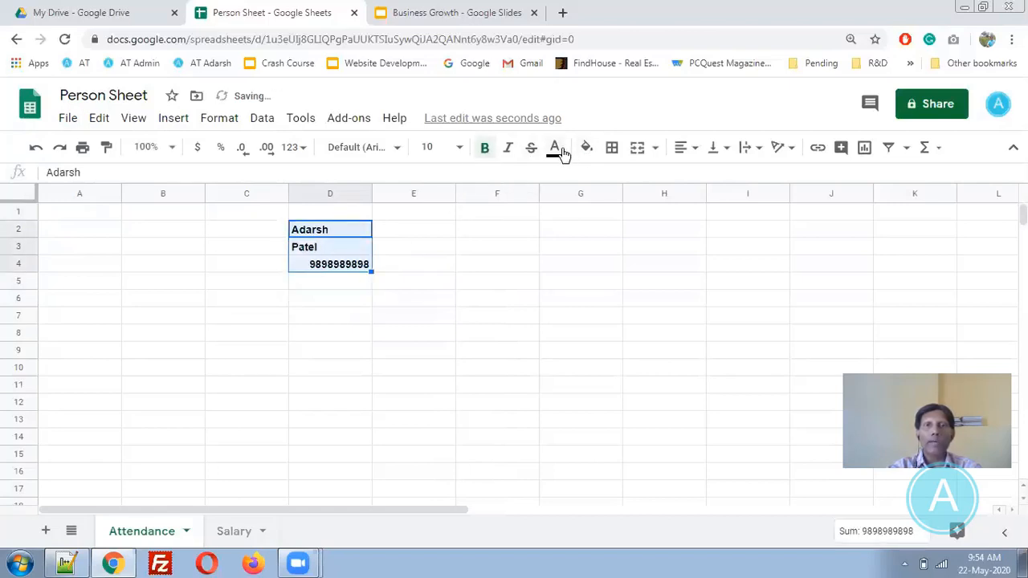
pyautogui.click(467, 153)
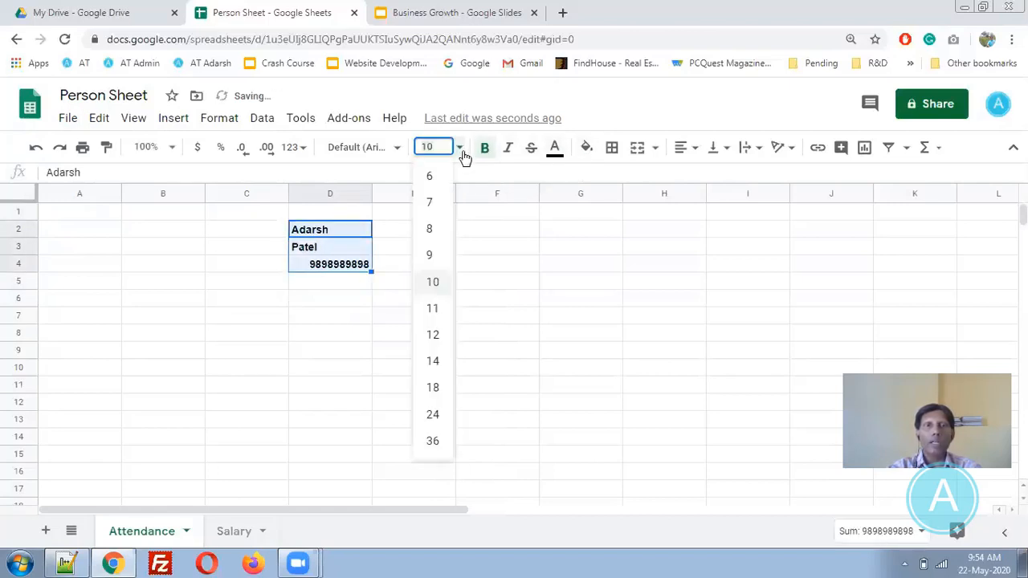
pyautogui.click(435, 366)
pyautogui.click(359, 406)
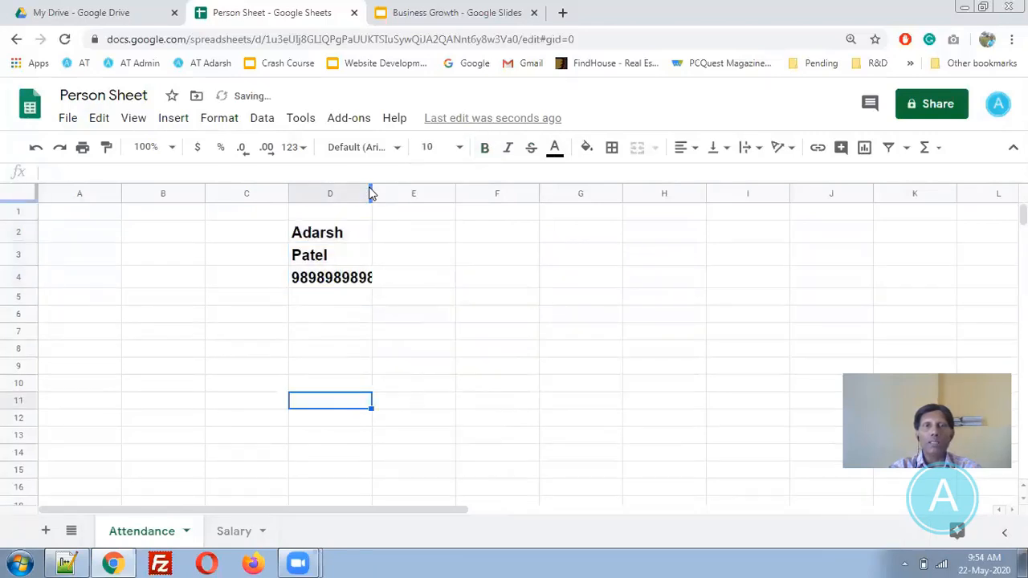
# - Widen column D to fit the full number and colour D4's text green
pyautogui.moveTo(372, 194); pyautogui.dragTo(410, 194)
pyautogui.click(376, 277)
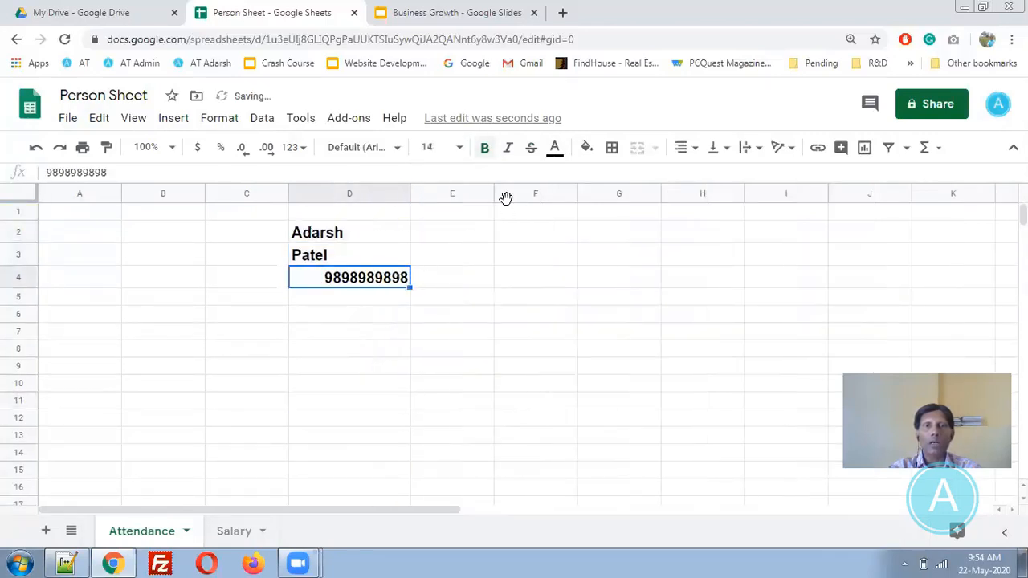
pyautogui.click(555, 151)
pyautogui.click(636, 225)
pyautogui.click(391, 378)
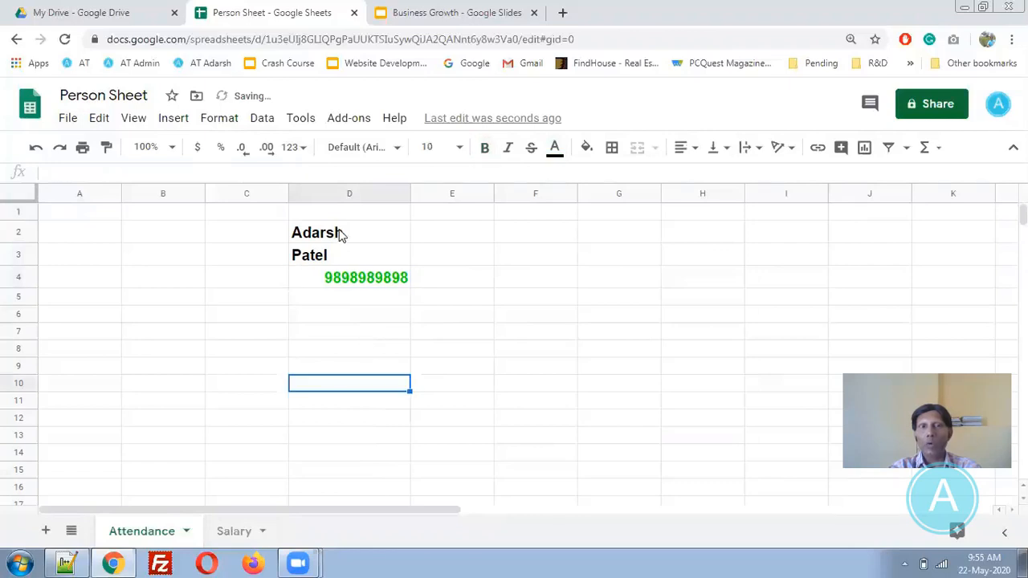
# - Copy D2:D4 and pick G2 as the paste destination
pyautogui.moveTo(340, 234); pyautogui.dragTo(353, 279)
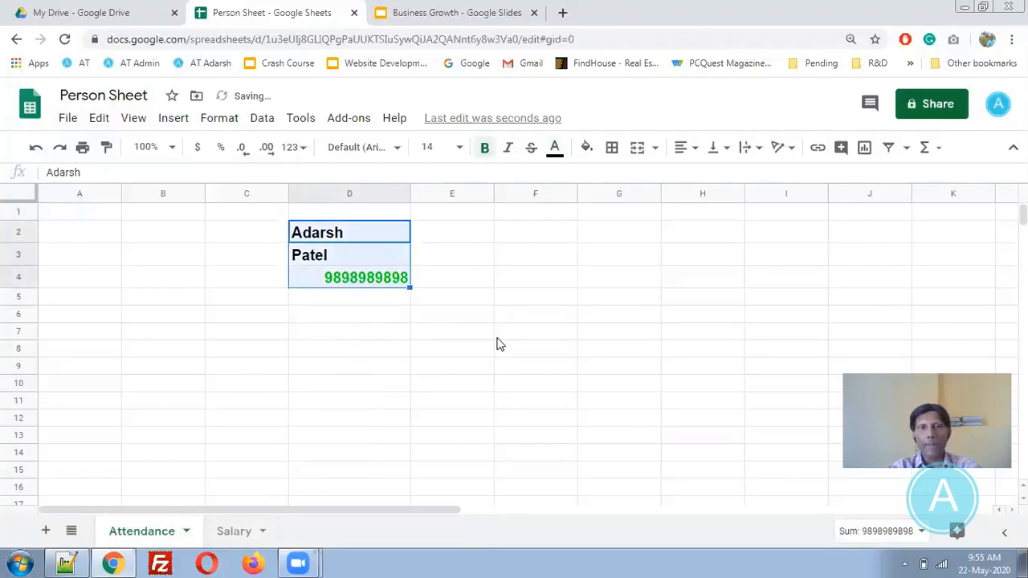
pyautogui.hotkey('ctrl', 'c')
pyautogui.click(612, 232)
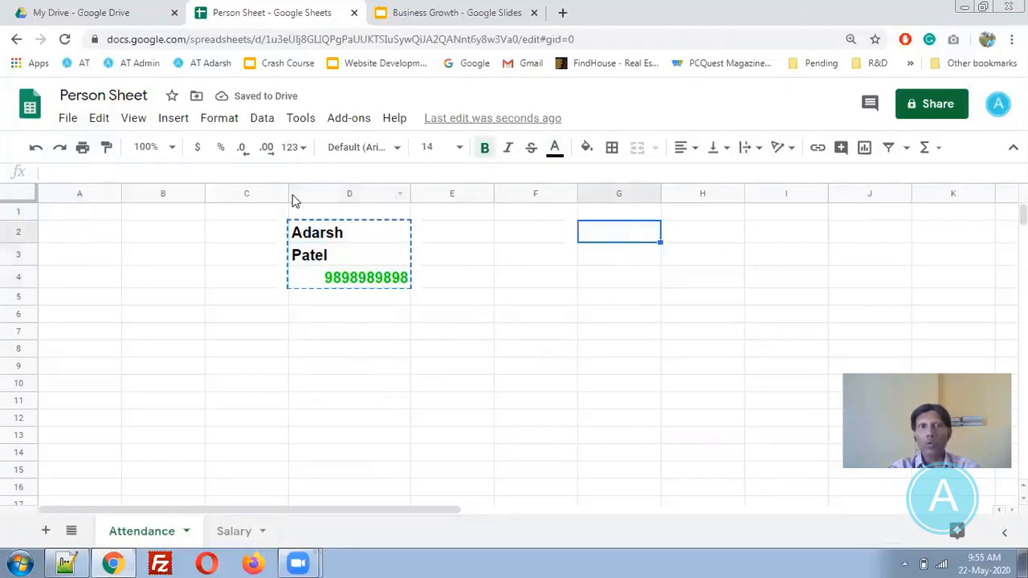
# - Paste the copied D2:D4 into G2:G4 as values only, without bold, size or colour
pyautogui.click(99, 118)
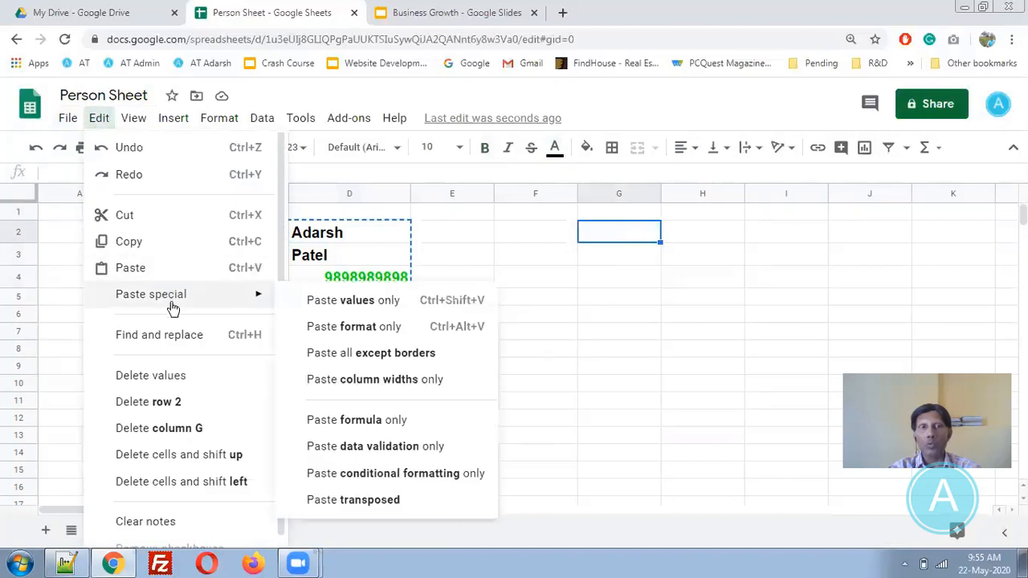
pyautogui.click(394, 306)
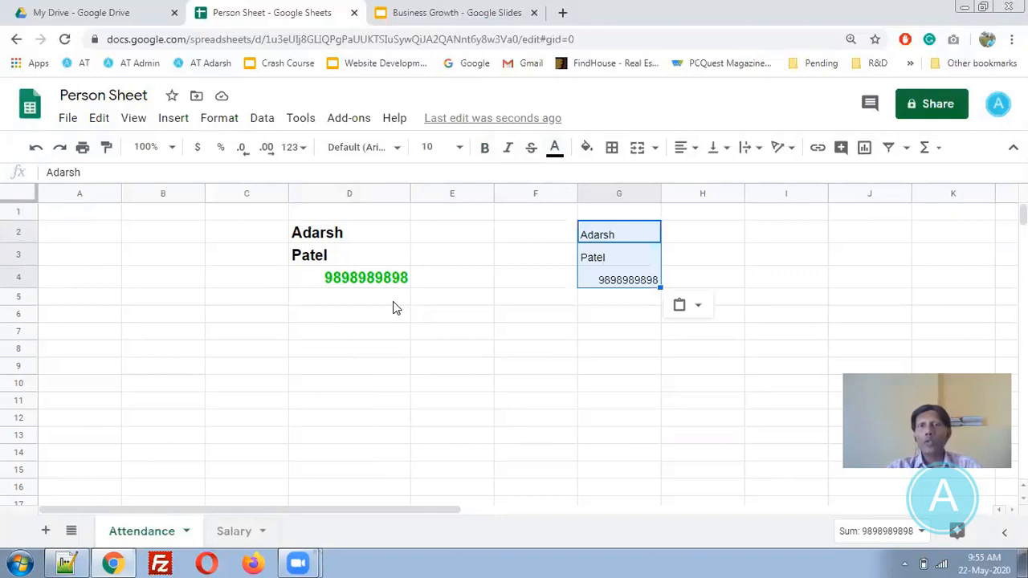
pyautogui.click(99, 121)
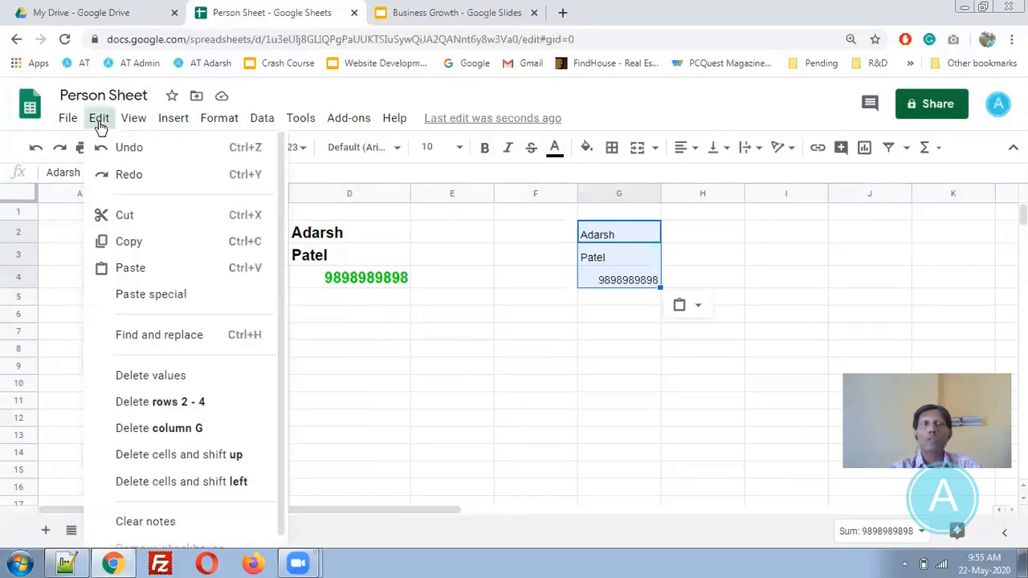
pyautogui.moveTo(177, 297)
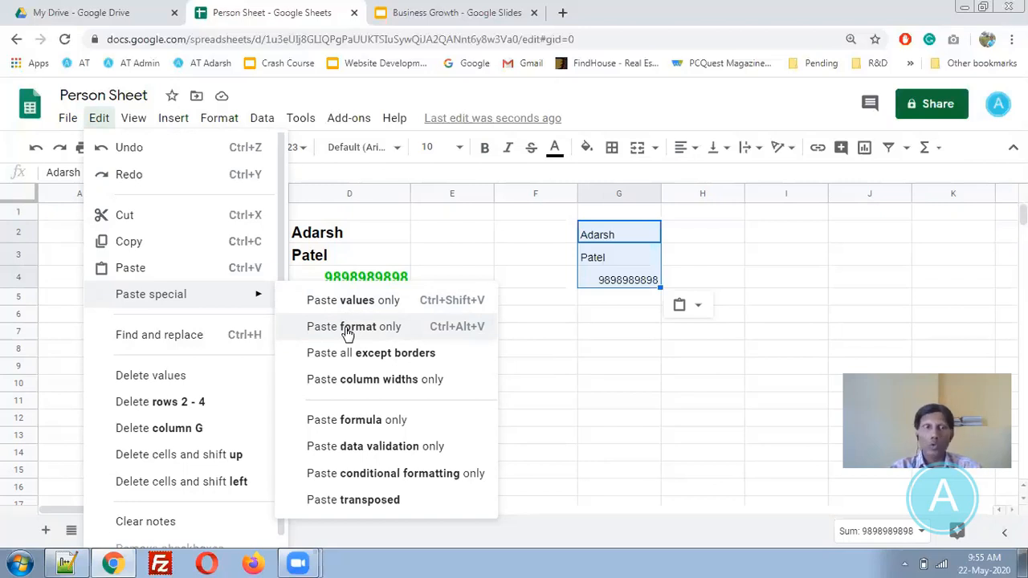
pyautogui.click(617, 403)
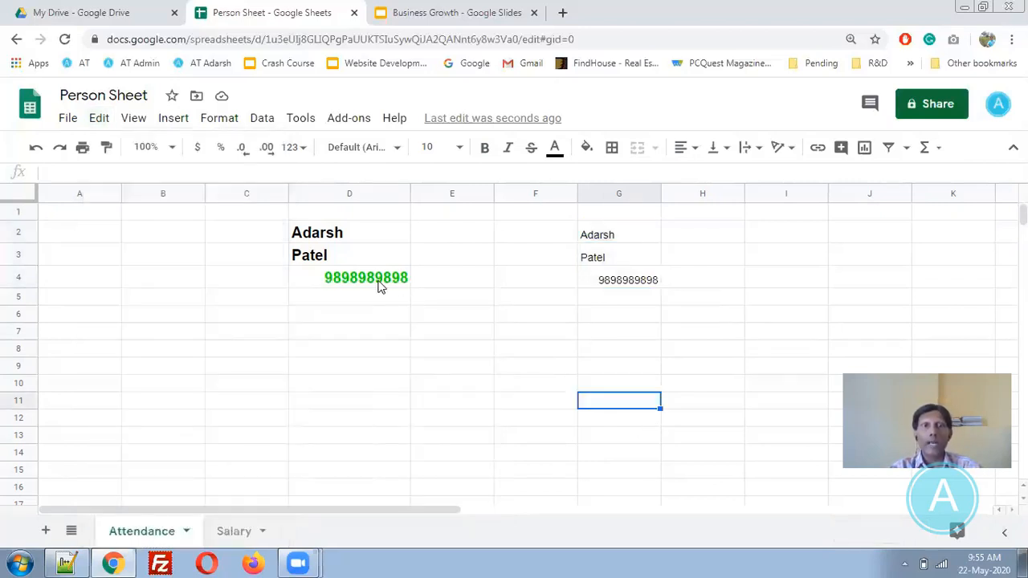
pyautogui.click(381, 286)
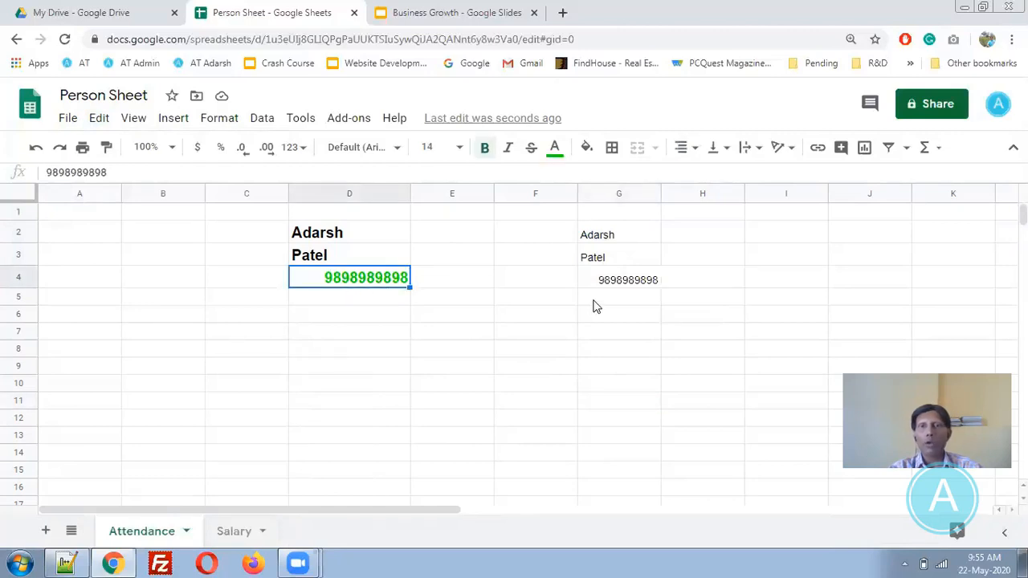
# - Paint D4's bold, size 14 green format onto G4 and then G3
pyautogui.click(105, 153)
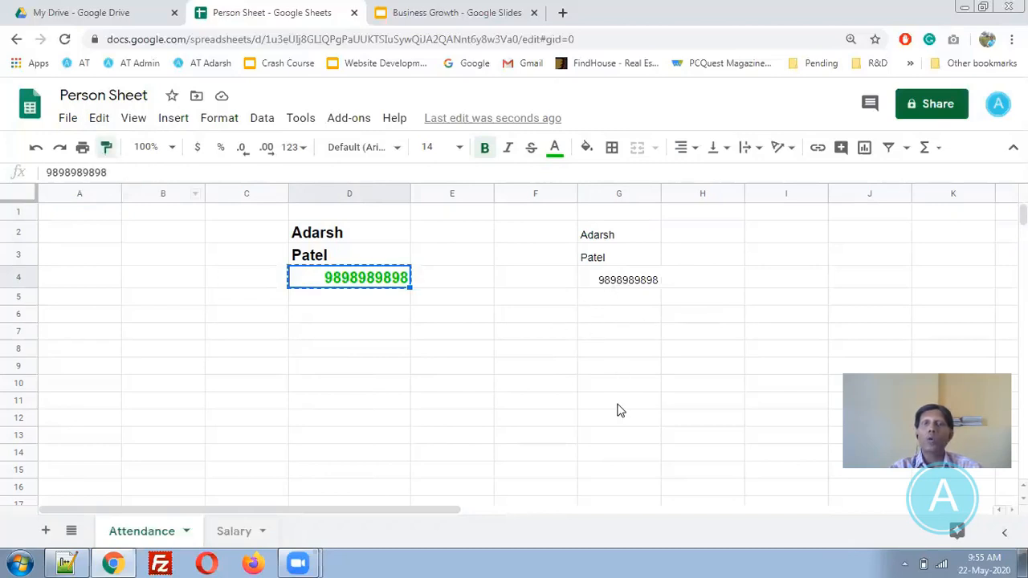
pyautogui.click(618, 277)
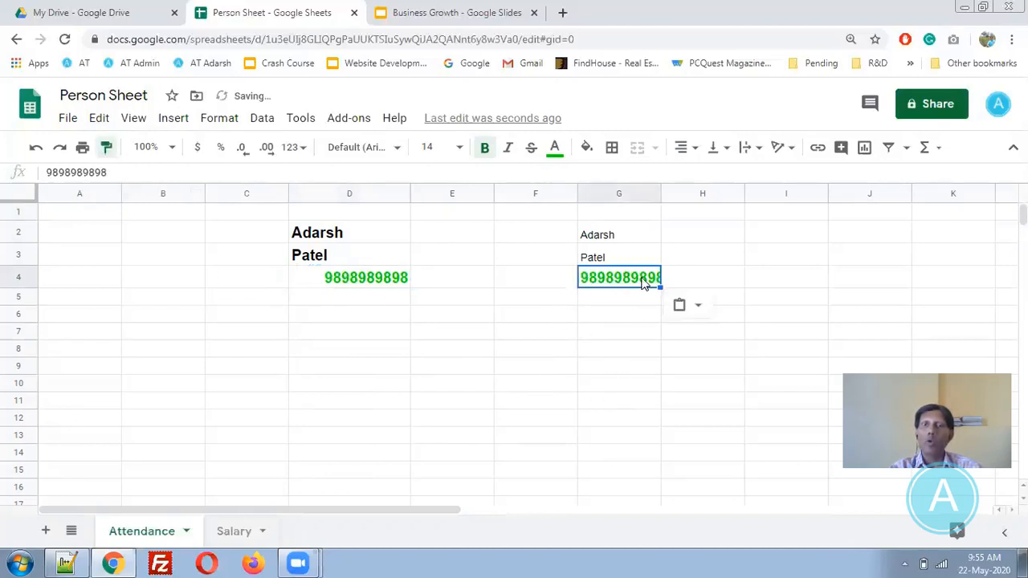
pyautogui.click(365, 278)
pyautogui.click(106, 147)
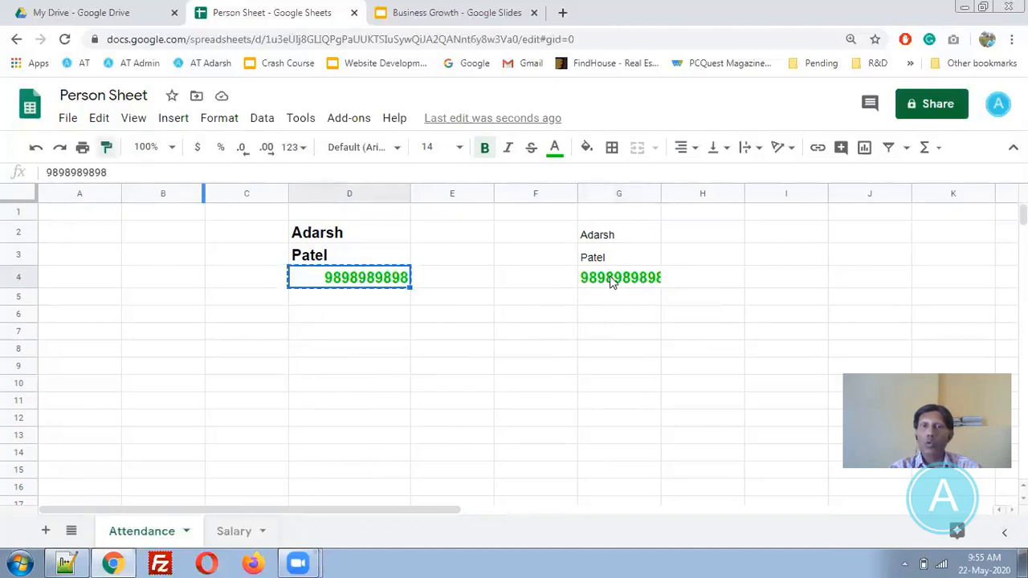
pyautogui.click(613, 258)
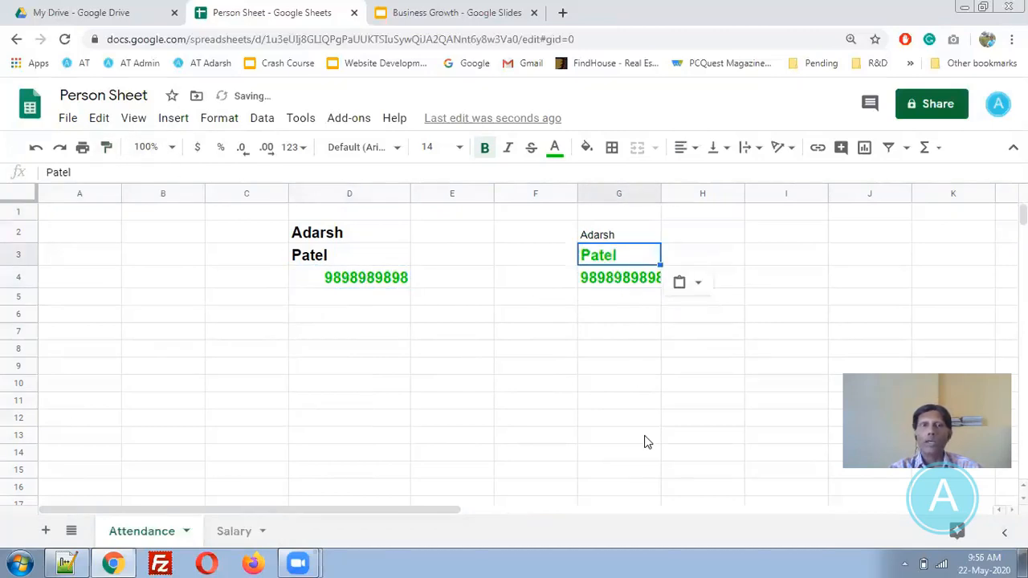
pyautogui.click(99, 120)
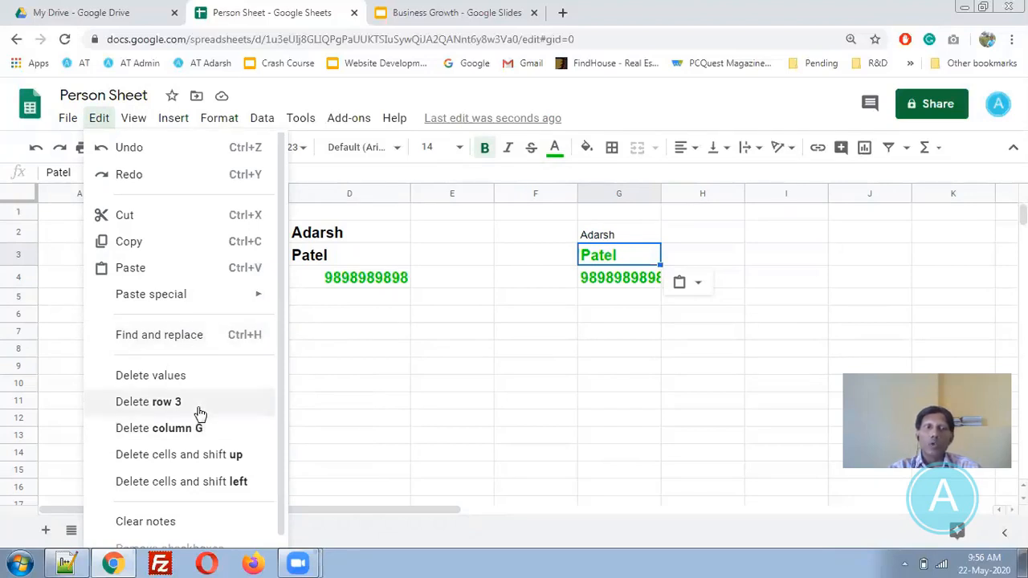
# - Delete row 3 from its right-click menu, then undo the deletion
pyautogui.click(315, 254)
pyautogui.click(16, 255)
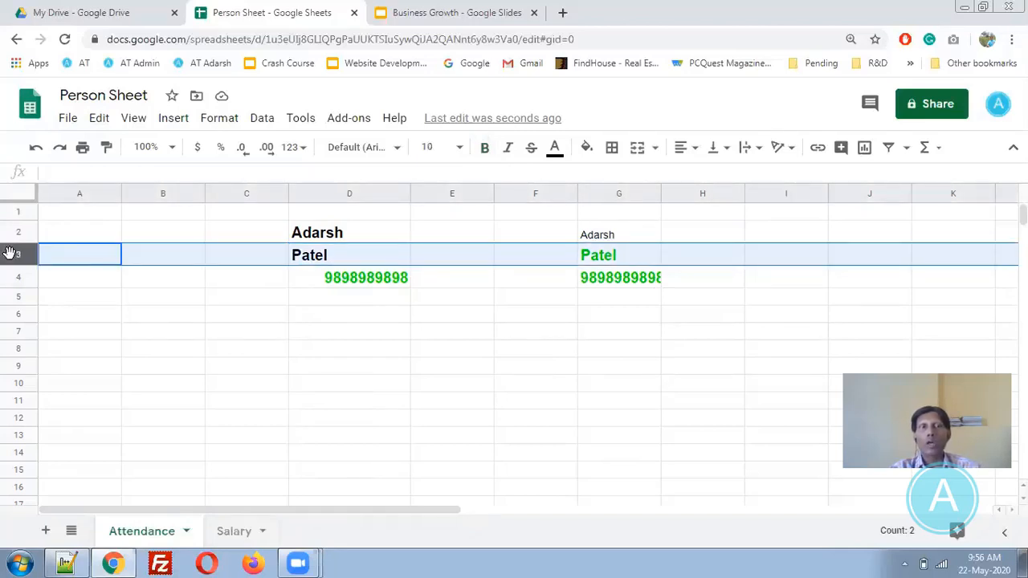
pyautogui.rightClick(9, 254)
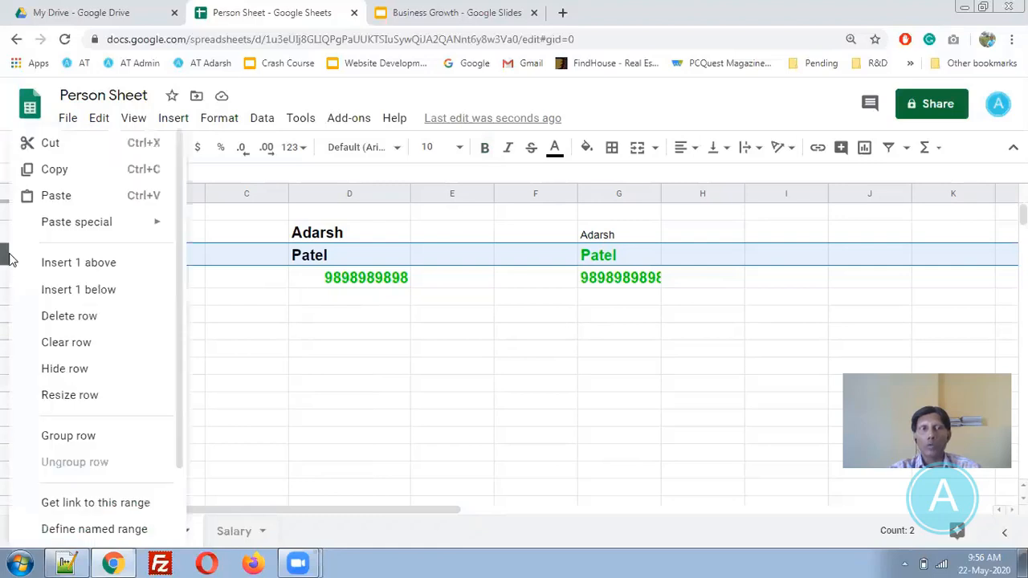
pyautogui.click(74, 321)
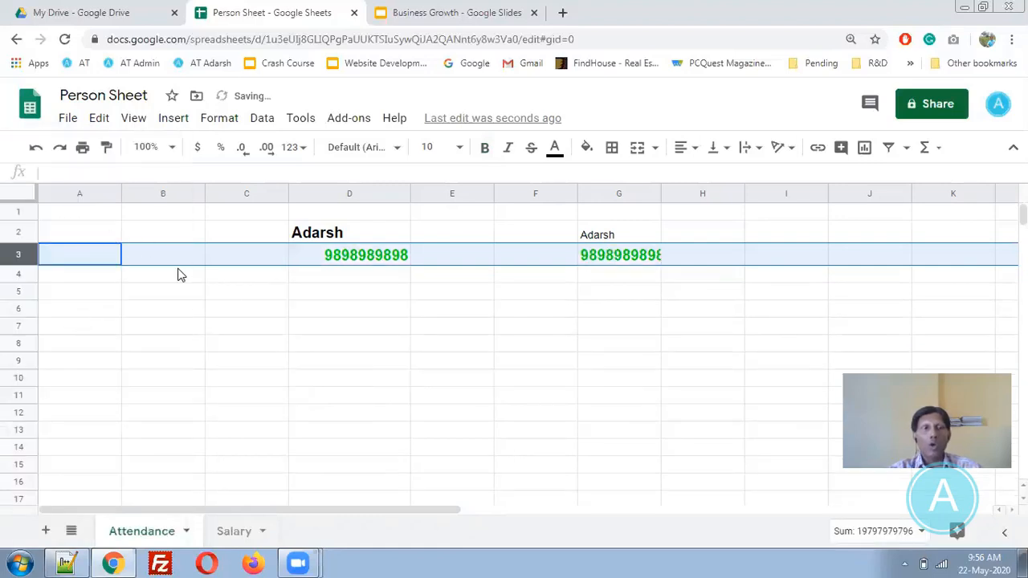
pyautogui.hotkey('ctrl', 'z')
# - Delete row 3 again through the Edit menu so the numbers move up
pyautogui.click(98, 119)
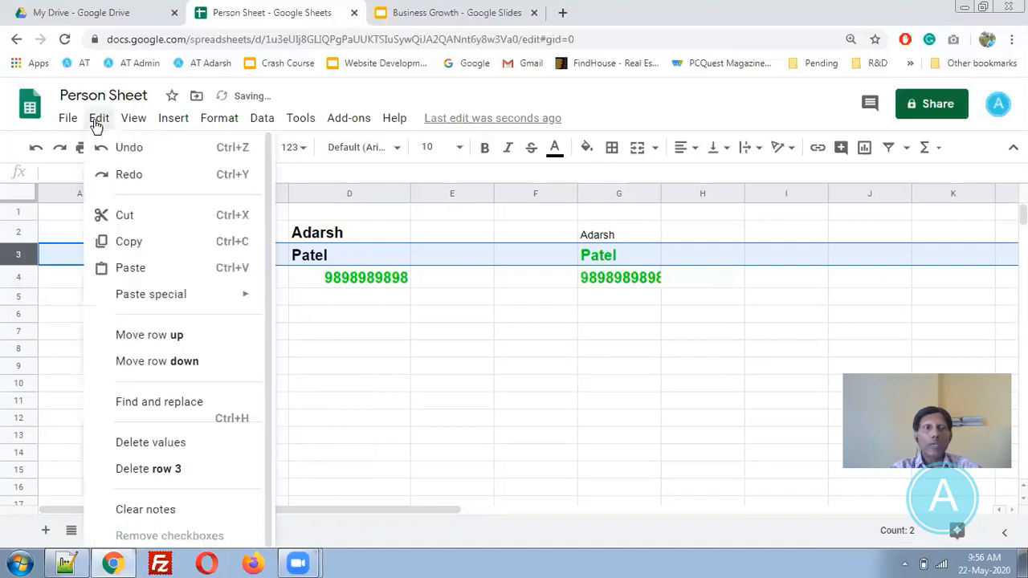
pyautogui.click(184, 470)
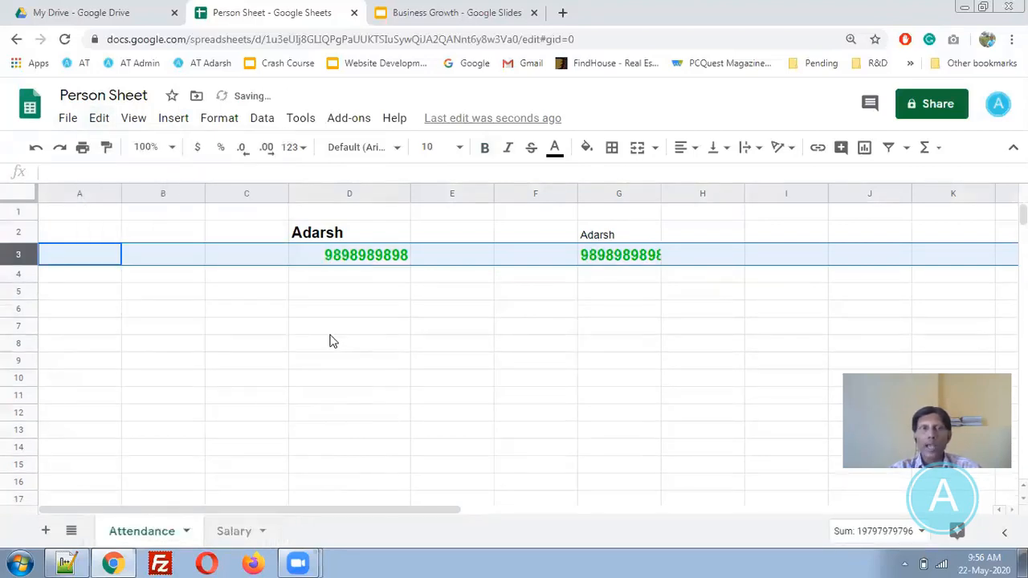
pyautogui.click(100, 120)
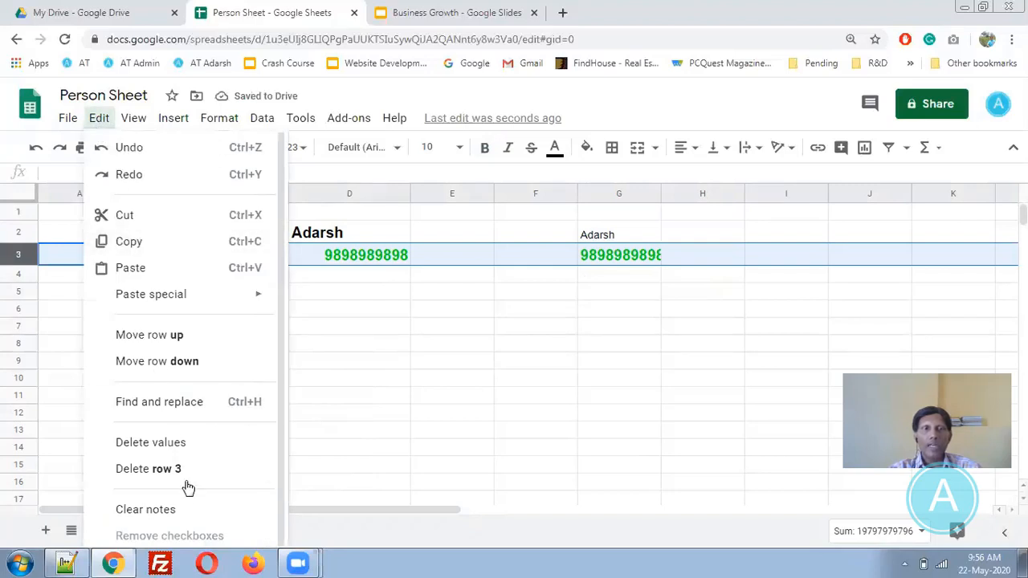
pyautogui.click(463, 401)
pyautogui.click(387, 276)
pyautogui.click(105, 120)
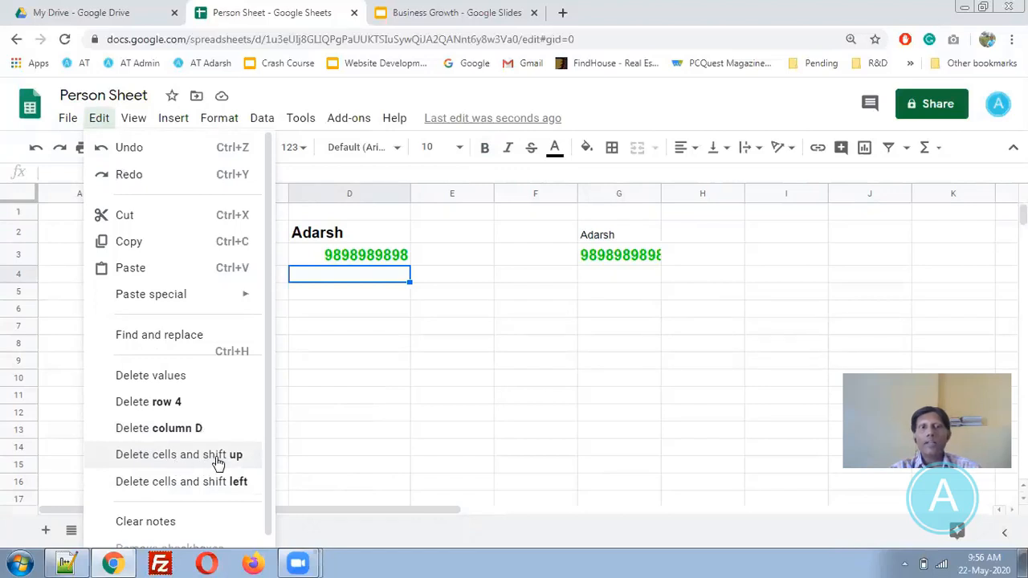
pyautogui.click(434, 258)
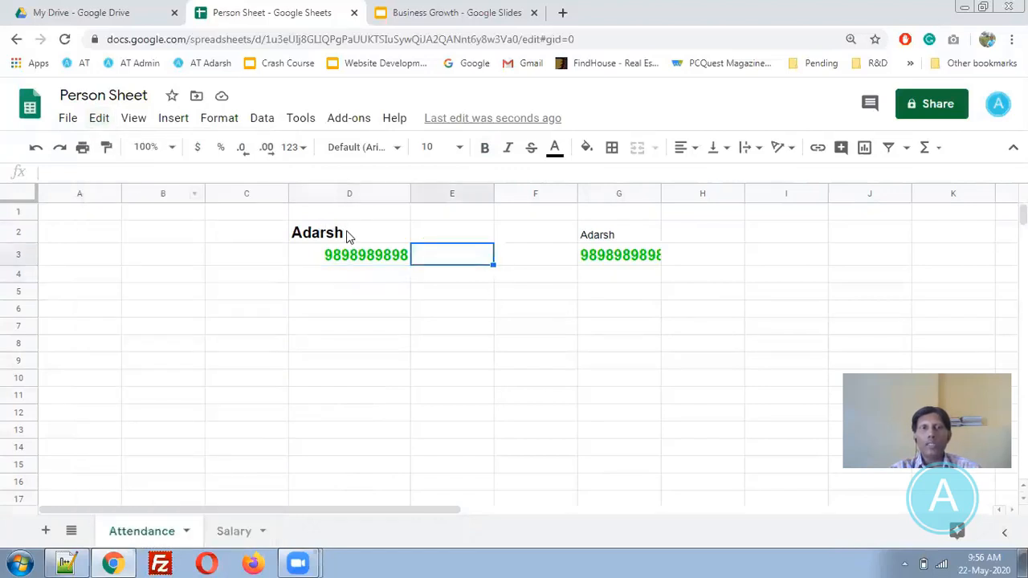
# - Enter 1111 in E2 and overwrite D3's number with 2222
pyautogui.click(347, 235)
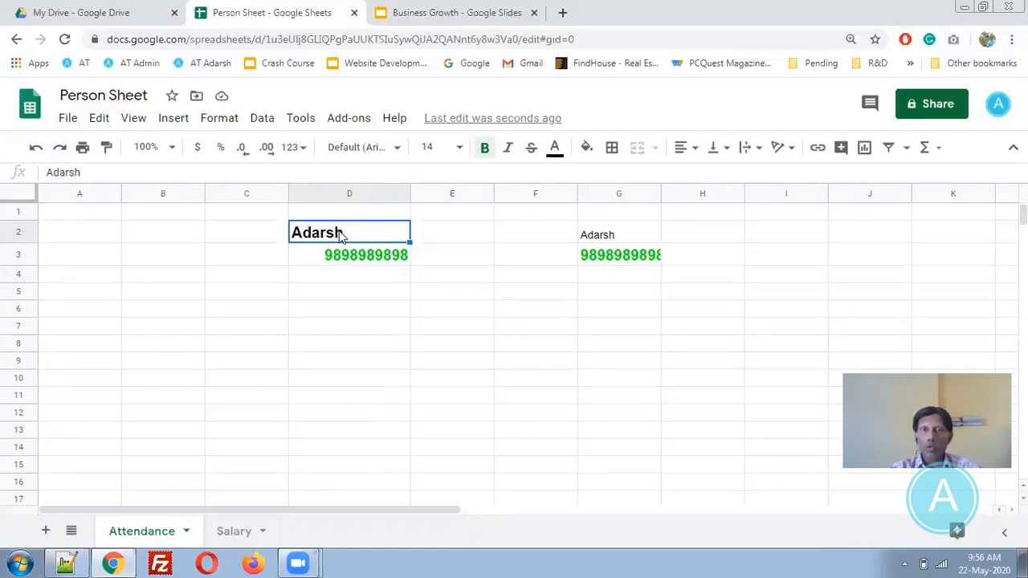
pyautogui.press('Right')
pyautogui.write('1111')
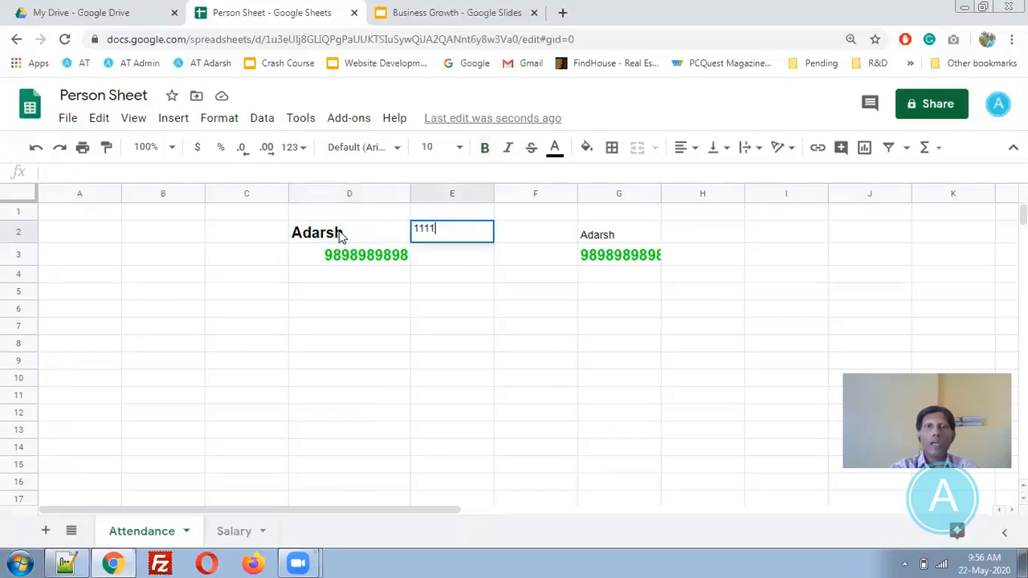
pyautogui.press('Return')
pyautogui.press('Left')
pyautogui.write('2222')
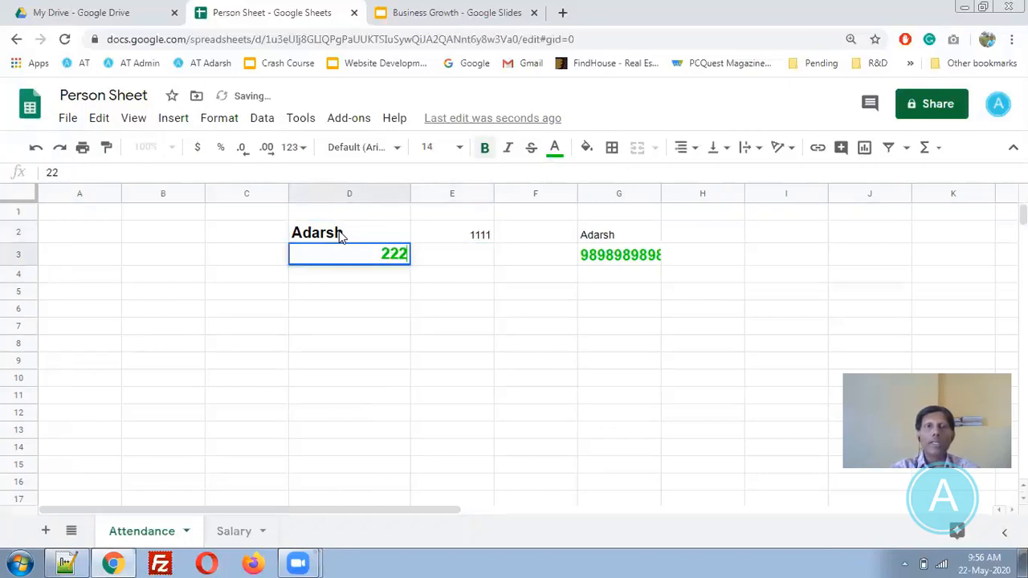
pyautogui.press('Return')
pyautogui.press('Up')
pyautogui.press('Up')
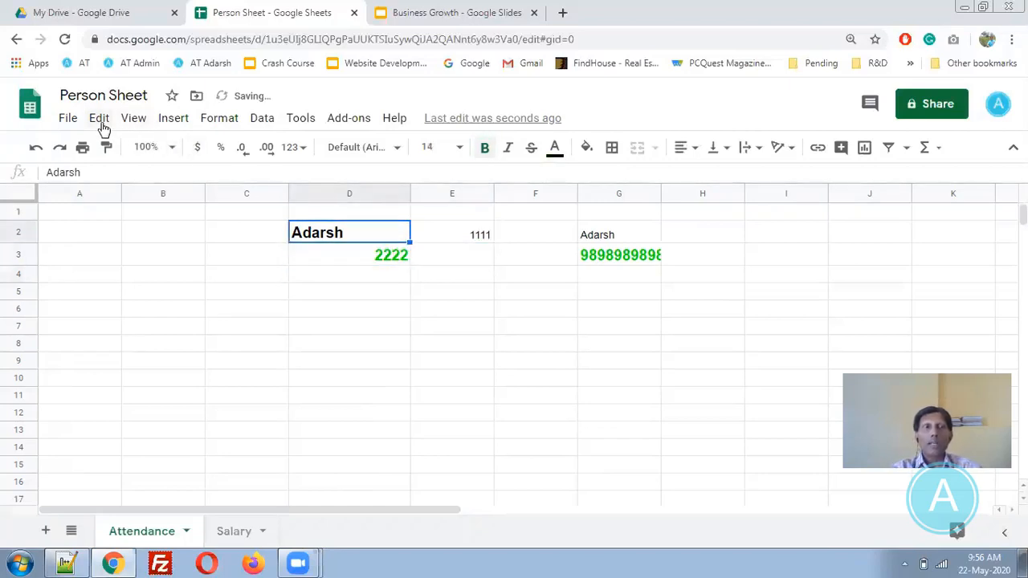
pyautogui.click(99, 120)
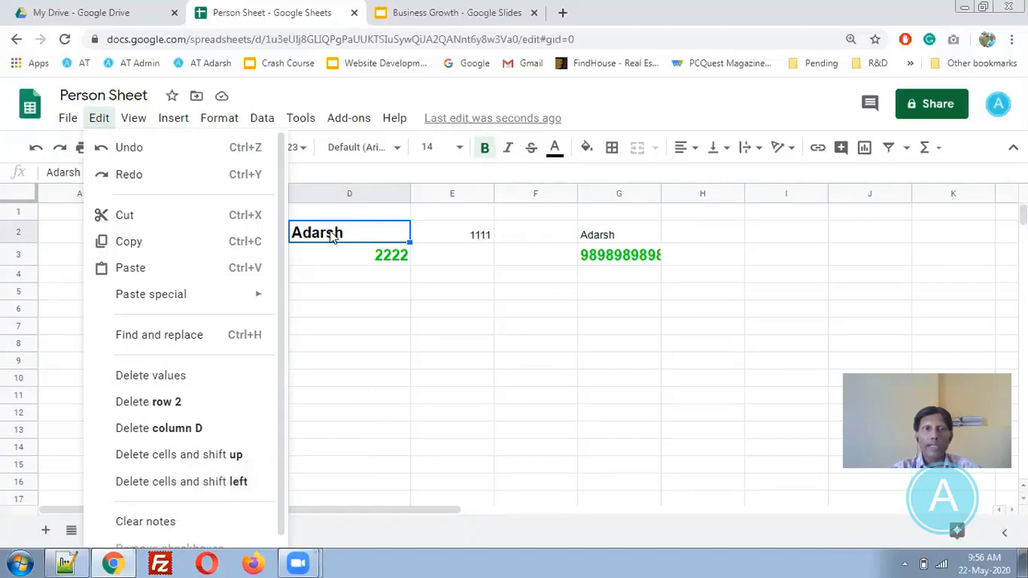
# - Select the whole Attendance sheet with Ctrl+A and delete all its values
pyautogui.scroll(-1, 287, 482)
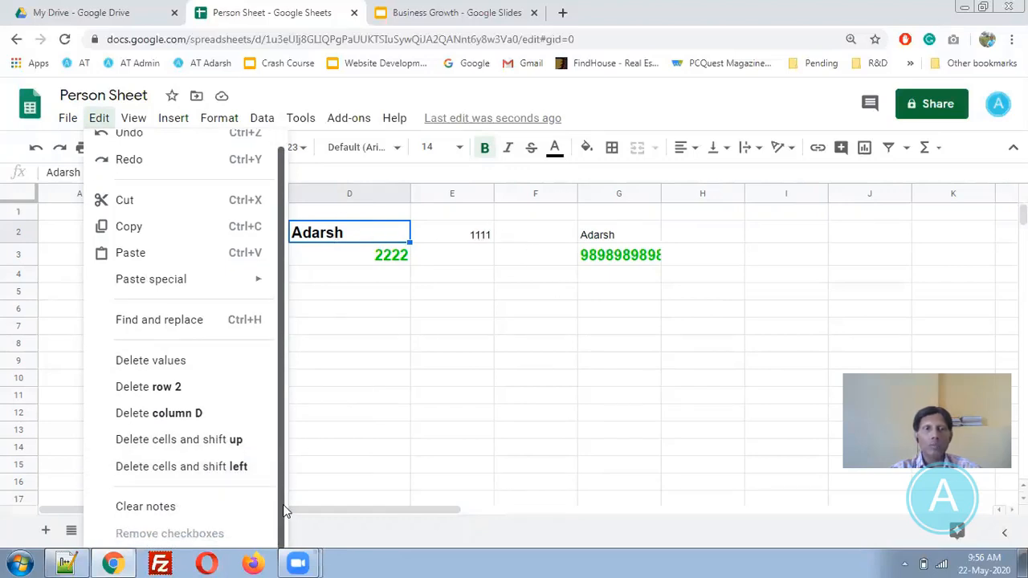
pyautogui.moveTo(133, 127)
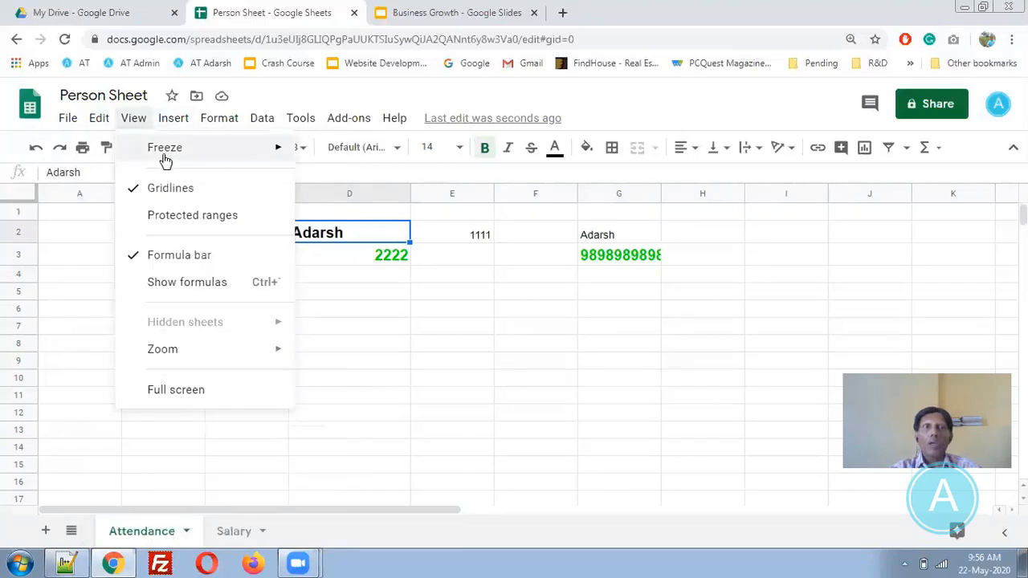
pyautogui.moveTo(165, 161)
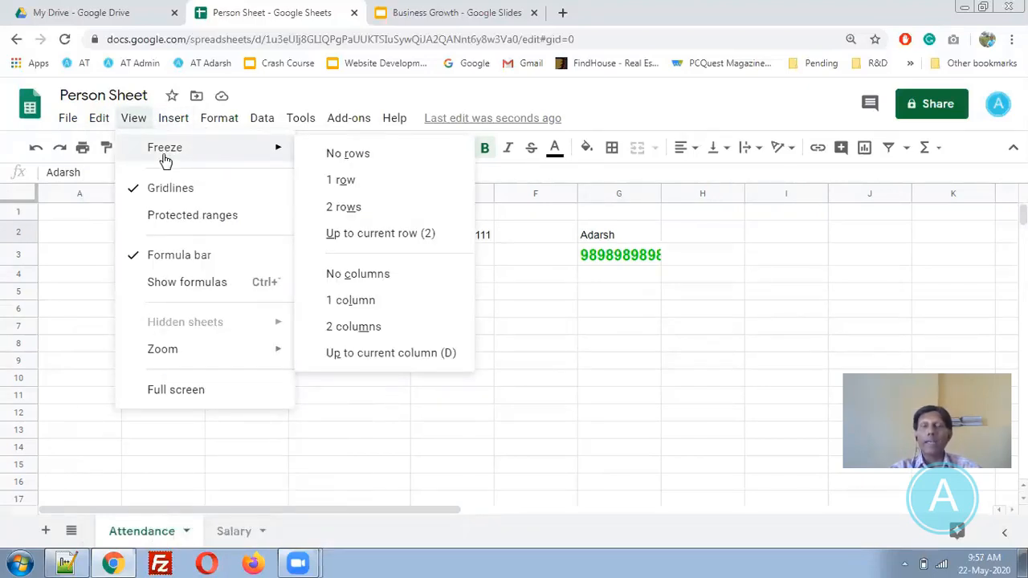
pyautogui.click(619, 377)
pyautogui.click(189, 213)
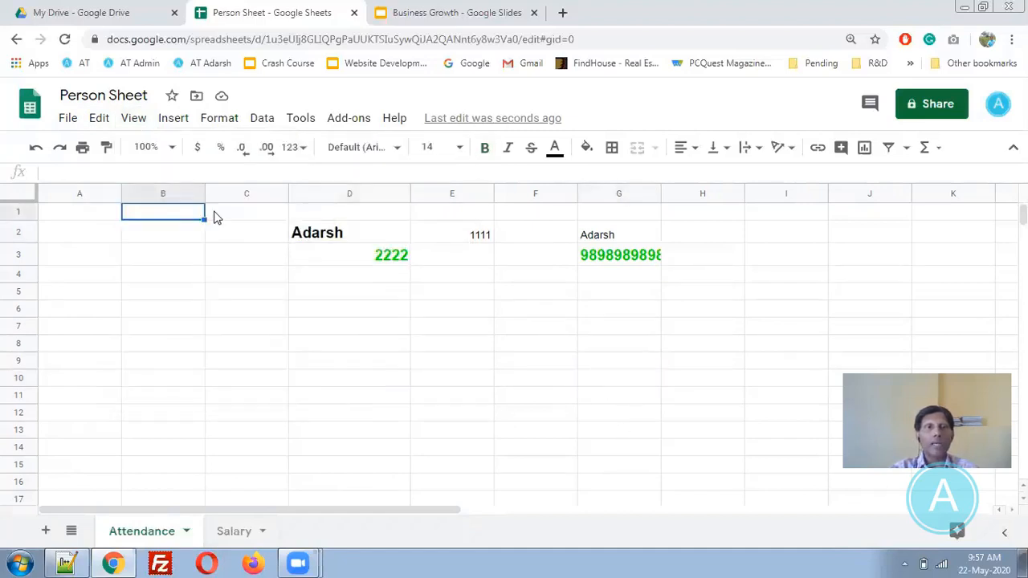
pyautogui.hotkey('ctrl', 'a')
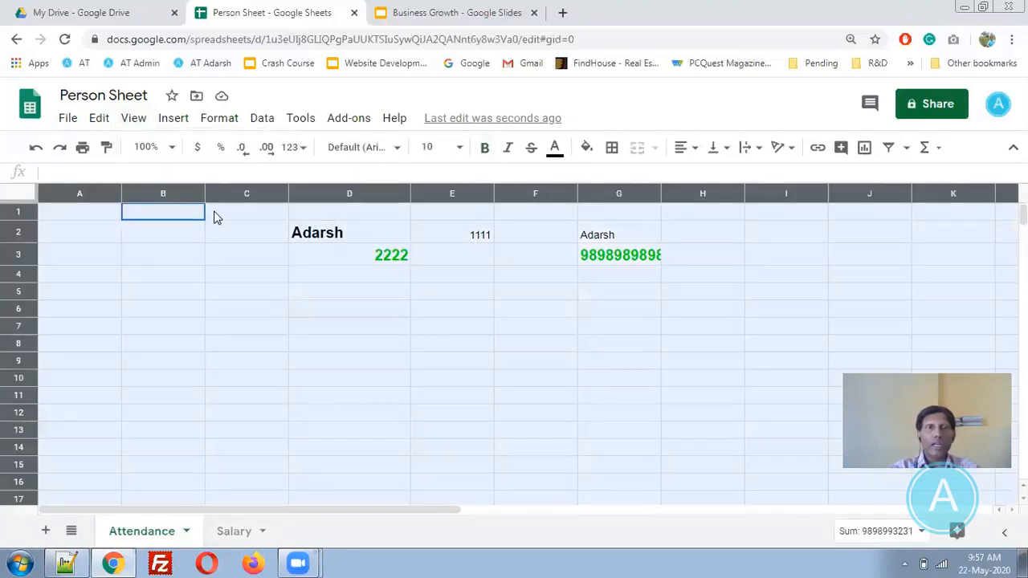
pyautogui.press('Delete')
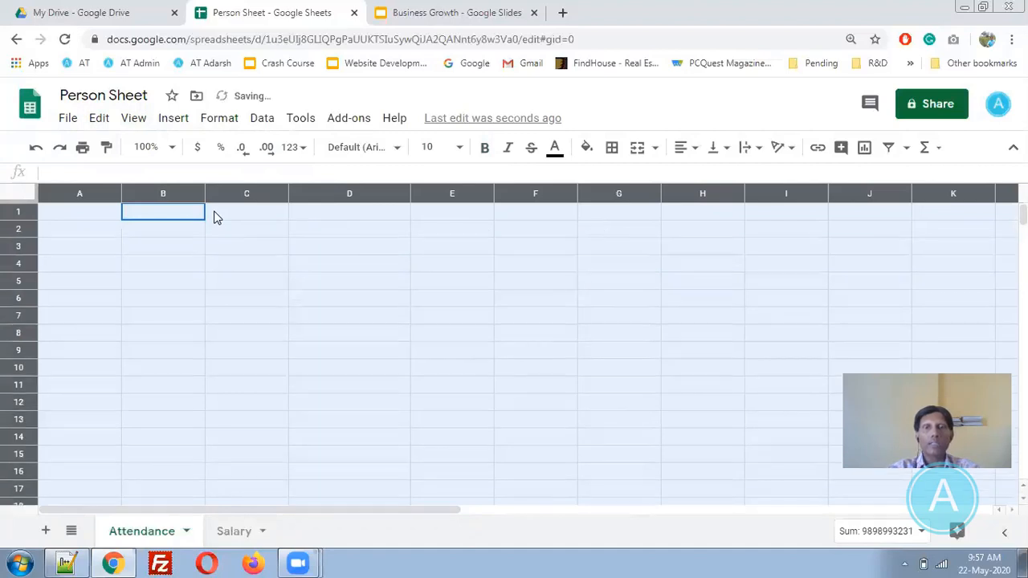
# - Reset the text and fill colours to default, then select A1
pyautogui.click(555, 149)
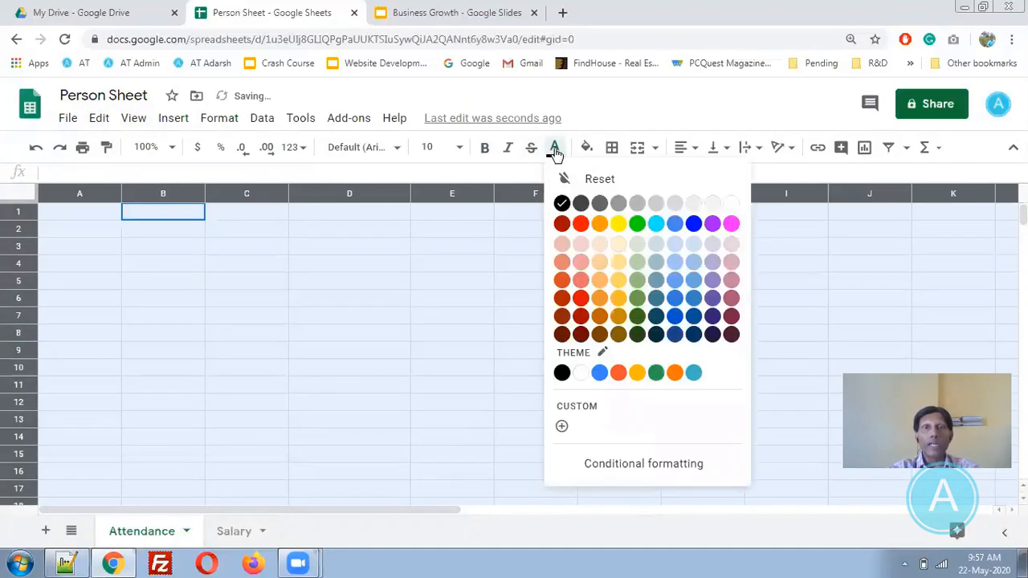
pyautogui.click(572, 180)
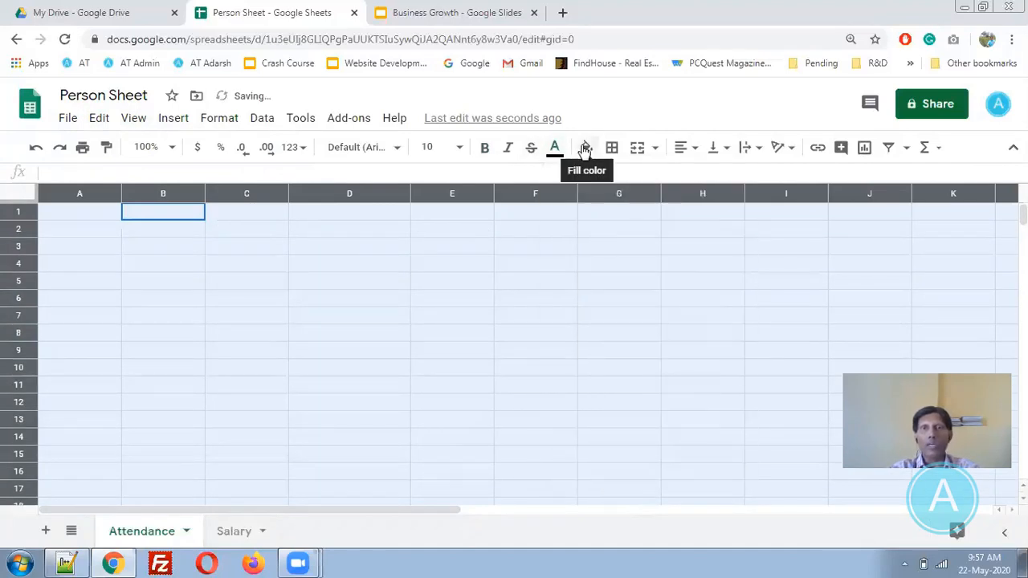
pyautogui.click(587, 147)
pyautogui.click(595, 180)
pyautogui.click(246, 315)
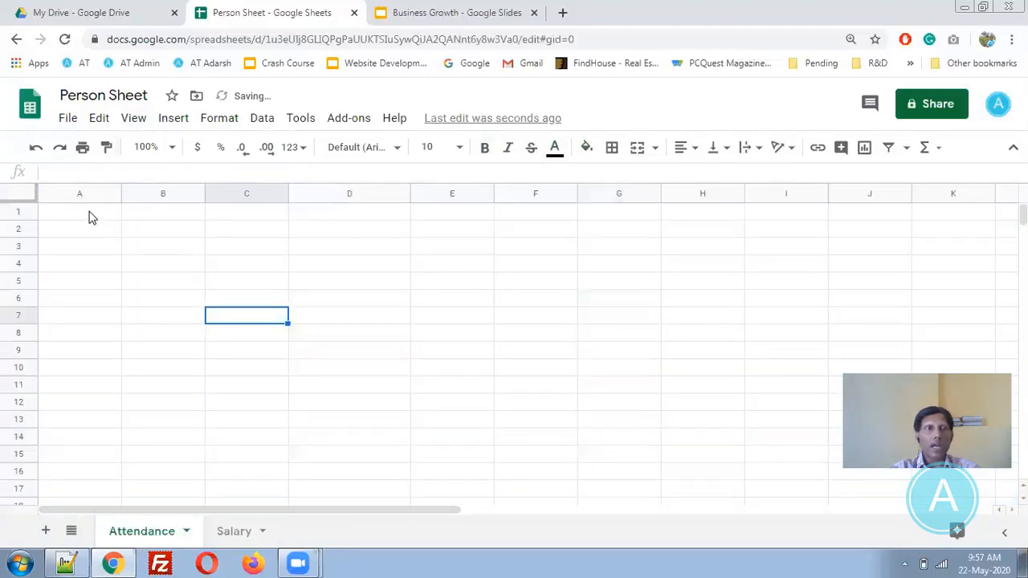
pyautogui.click(89, 213)
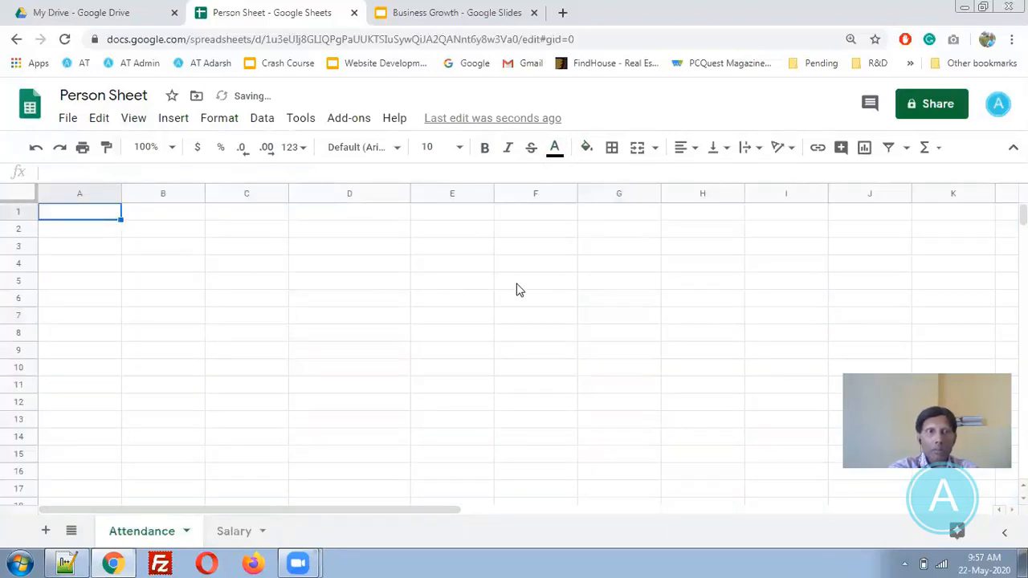
# - Enter the headers Sr No, Name, Address and Mobile across B1:E1
pyautogui.press('Tab')
pyautogui.write('Sr No')
pyautogui.press('Tab')
pyautogui.write('Name')
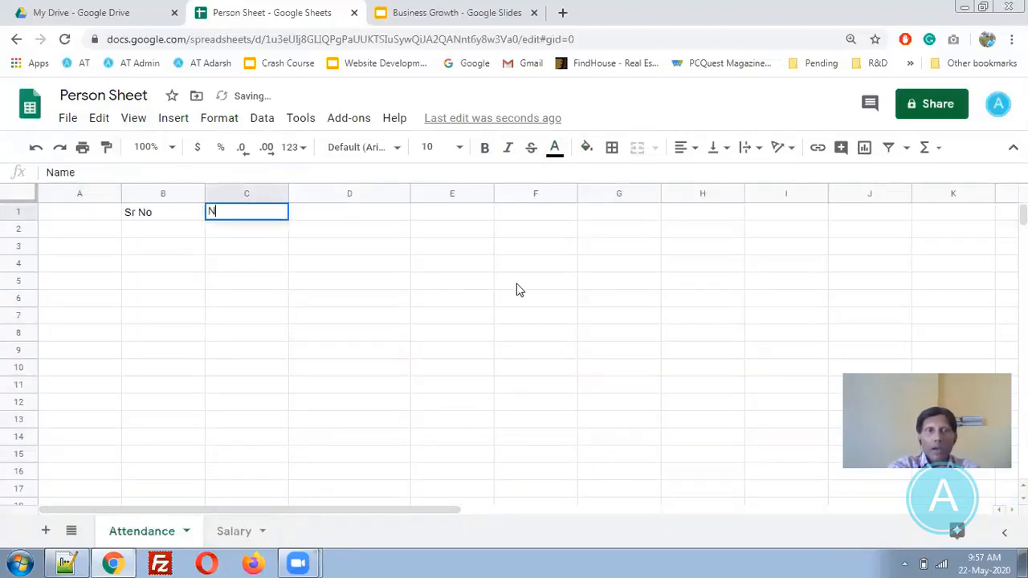
pyautogui.press('Tab')
pyautogui.write('Address')
pyautogui.press('Tab')
pyautogui.write('Mobile')
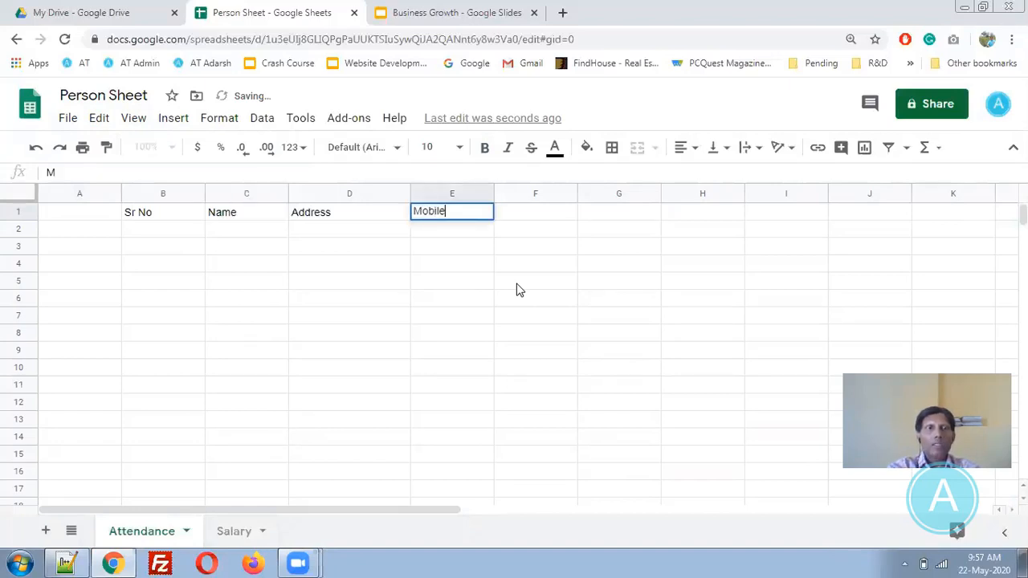
pyautogui.press('Return')
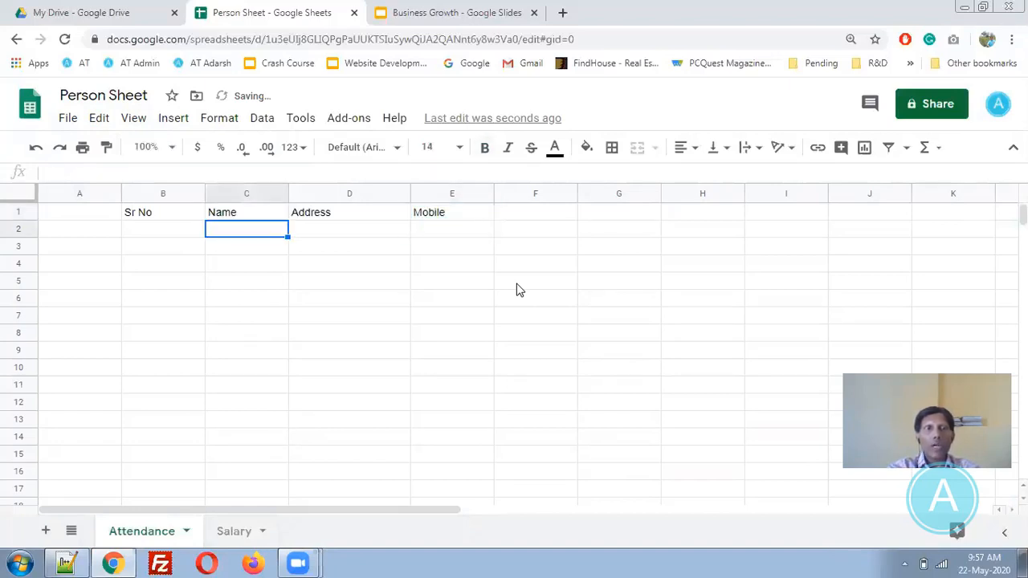
# - Enter 1 and 2 in B2:B3 and fill the series down column B to 41
pyautogui.press('Left')
pyautogui.write('1')
pyautogui.press('Return')
pyautogui.write('2')
pyautogui.press('Up')
pyautogui.hotkey('shift', 'Down')
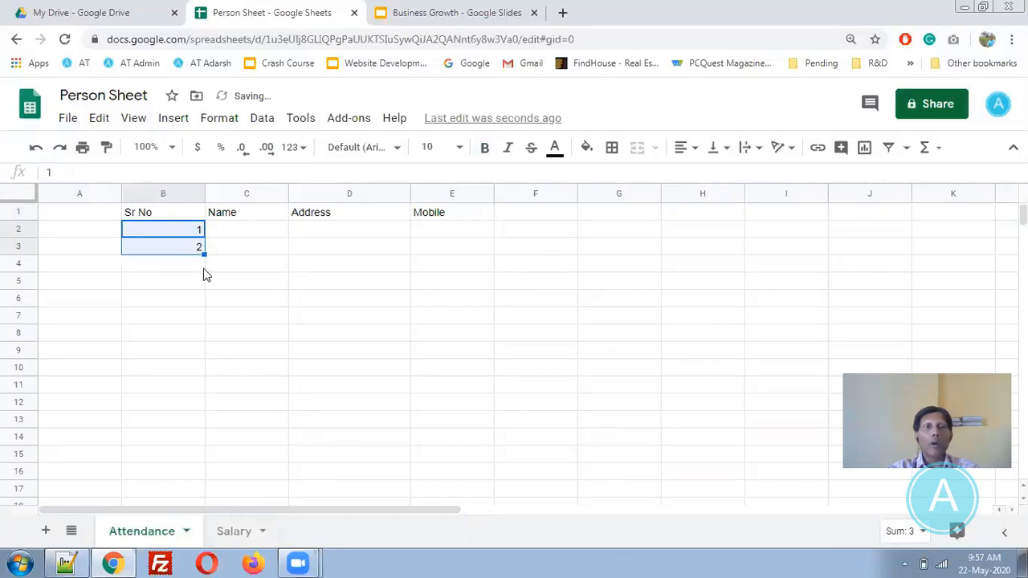
pyautogui.moveTo(204, 255); pyautogui.dragTo(201, 556)
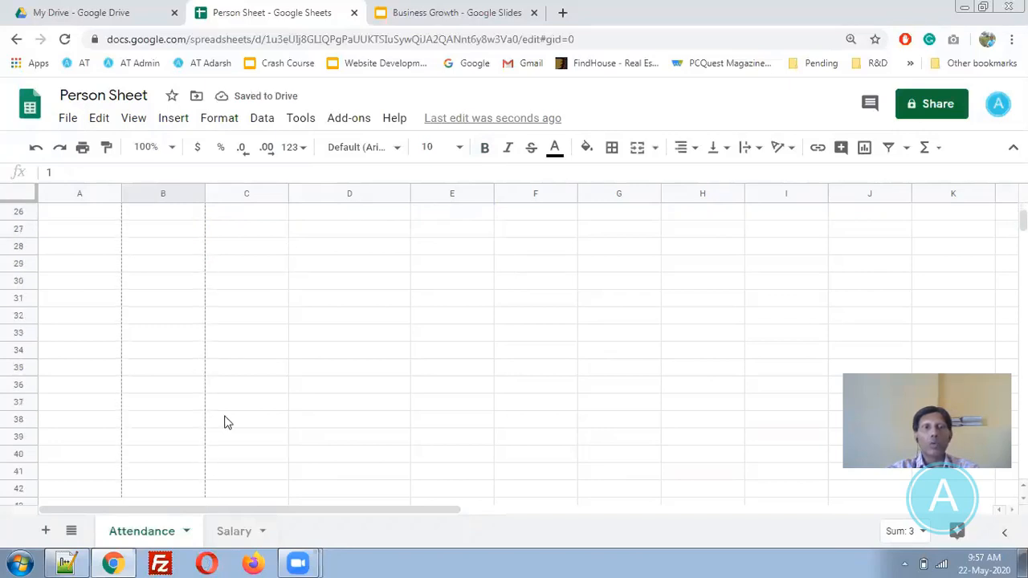
pyautogui.click(262, 300)
pyautogui.press('Up')
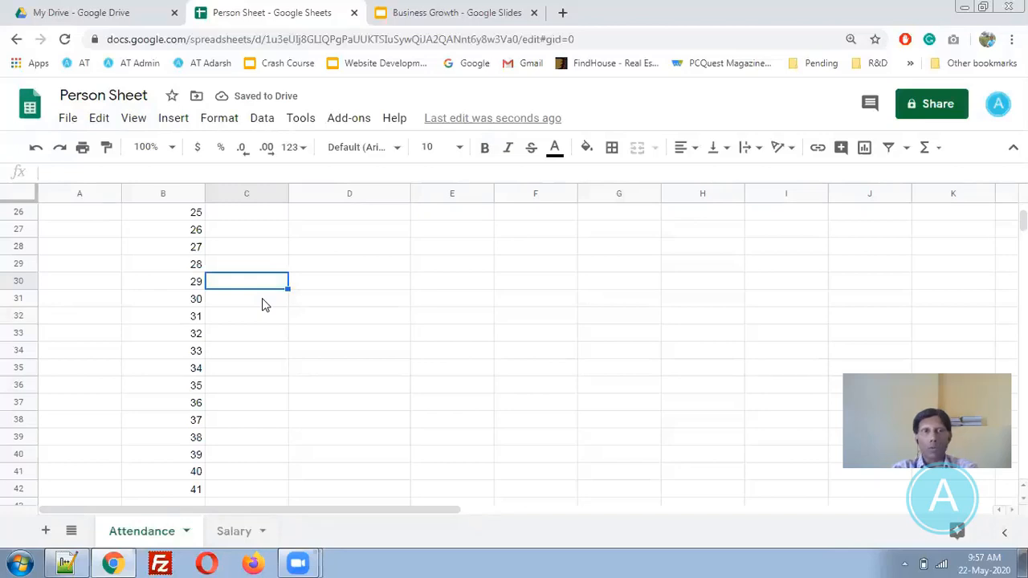
pyautogui.press('Up')
pyautogui.press('Up')
pyautogui.press('Up')
pyautogui.press('Up')
pyautogui.press('Up')
pyautogui.press('Up')
pyautogui.press('Up')
pyautogui.press('Up')
pyautogui.press('Up')
pyautogui.press('Up')
pyautogui.press('Up')
pyautogui.press('Up')
pyautogui.press('Up')
pyautogui.press('Up')
pyautogui.press('Up')
pyautogui.press('Up')
pyautogui.press('Up')
pyautogui.press('Up')
pyautogui.press('Up')
pyautogui.press('Up')
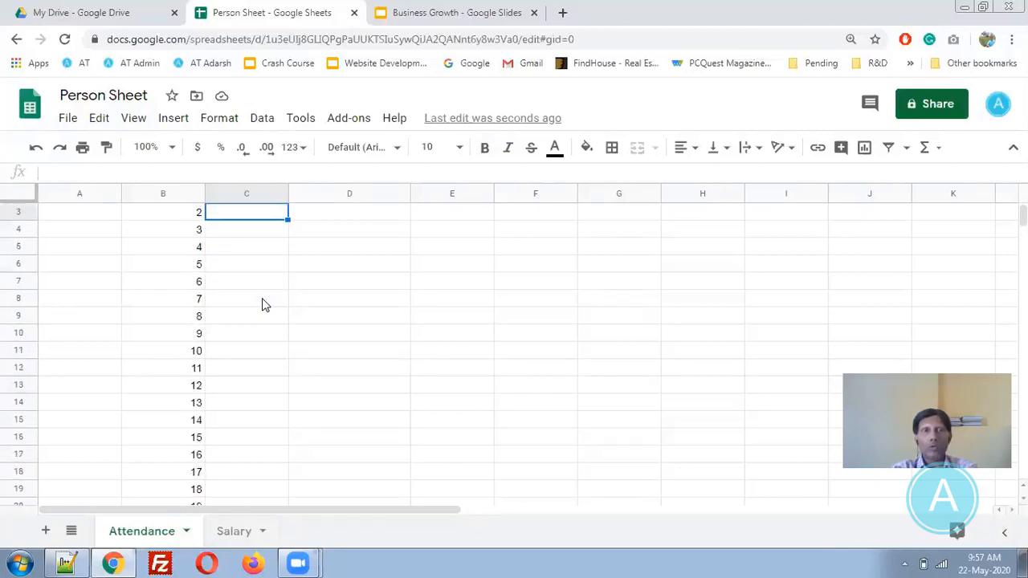
pyautogui.press('Down')
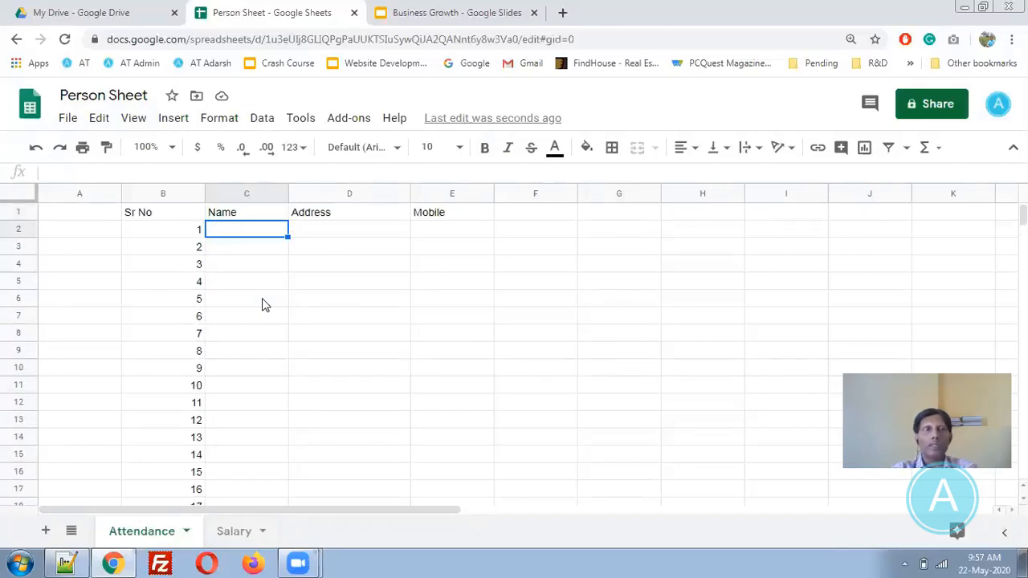
# - Freeze row 1 so the headers stay in view while moving down the rows
pyautogui.press('Left')
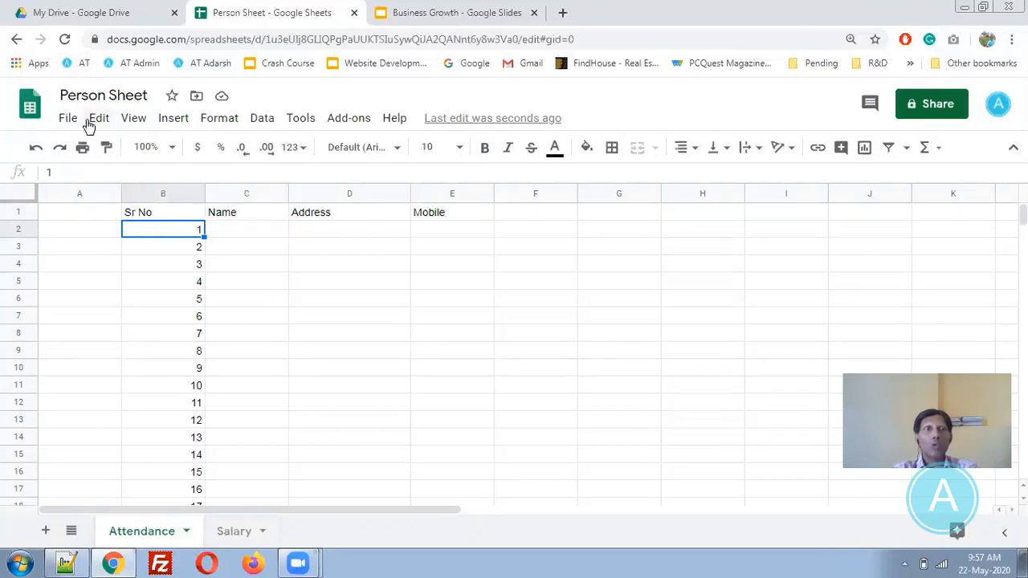
pyautogui.click(133, 119)
pyautogui.moveTo(224, 154)
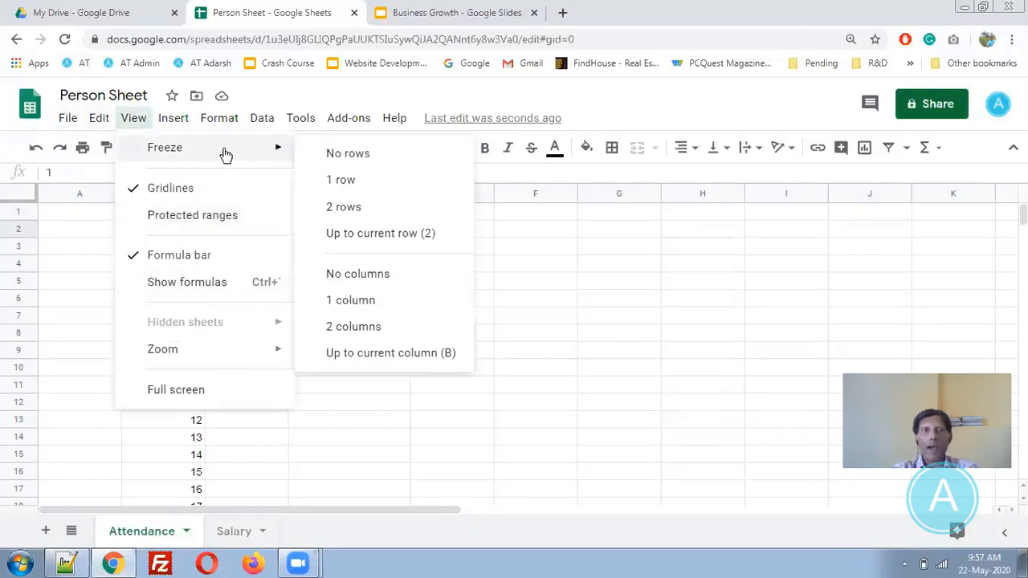
pyautogui.click(359, 187)
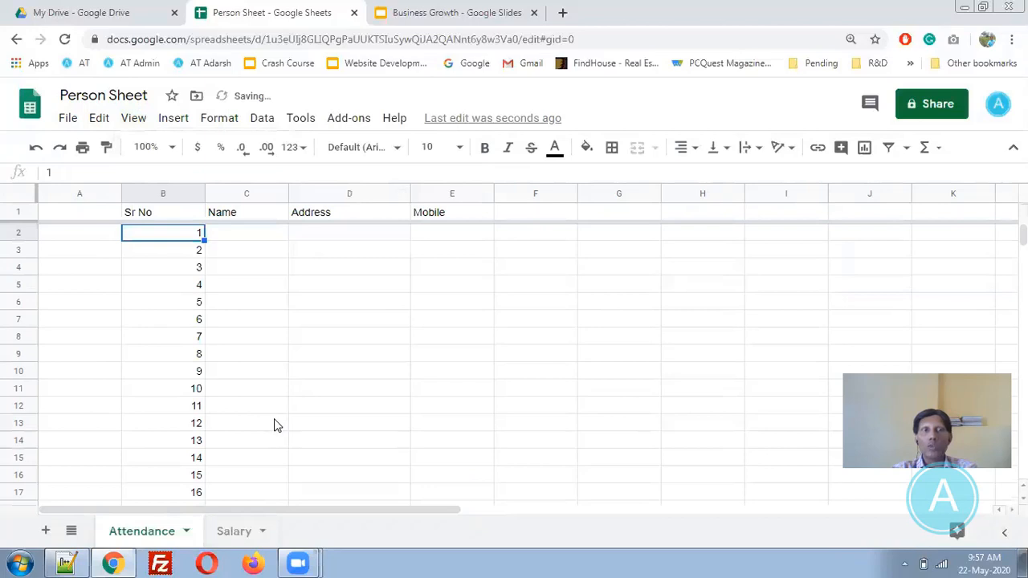
pyautogui.press('Down')
pyautogui.press('Down')
pyautogui.press('Down')
pyautogui.press('Down')
pyautogui.press('Down')
pyautogui.press('Down')
pyautogui.press('Down')
pyautogui.press('Down')
pyautogui.press('Down')
pyautogui.press('Down')
pyautogui.press('Down')
pyautogui.press('Down')
pyautogui.press('Down')
pyautogui.press('Down')
pyautogui.press('Down')
pyautogui.press('Down')
pyautogui.press('Down')
pyautogui.press('Down')
pyautogui.press('Down')
pyautogui.press('Down')
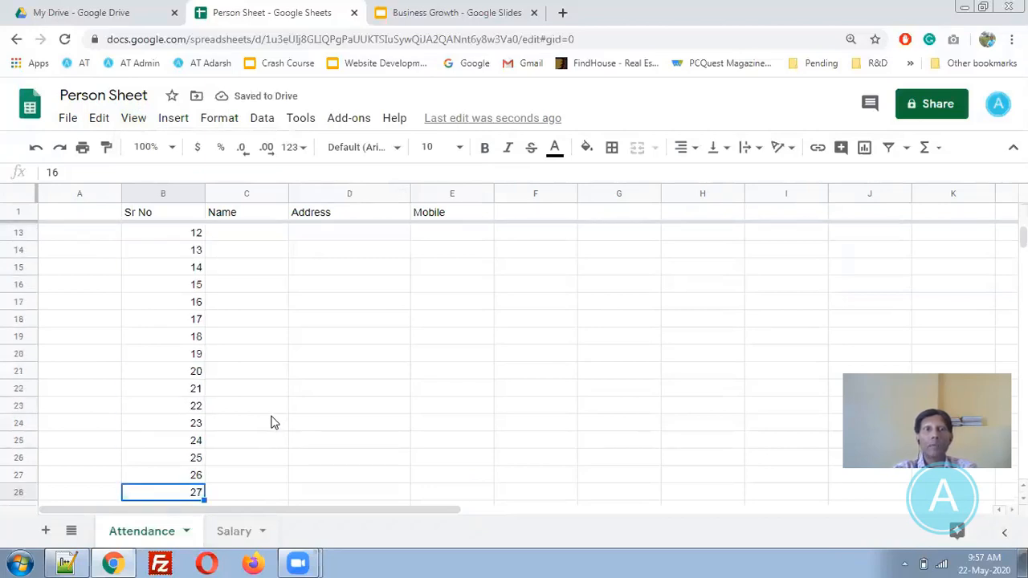
pyautogui.press('Down')
pyautogui.press('Down')
pyautogui.press('Down')
pyautogui.press('Down')
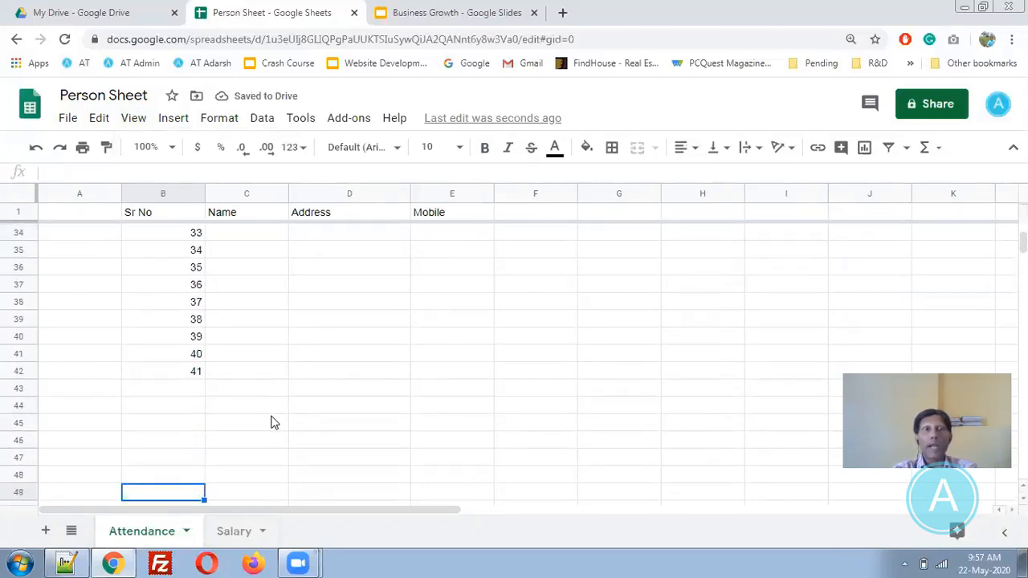
pyautogui.press('Up')
pyautogui.press('Up')
pyautogui.press('Up')
pyautogui.press('Up')
pyautogui.press('Up')
pyautogui.press('Up')
pyautogui.press('Up')
pyautogui.press('Up')
pyautogui.press('Up')
pyautogui.press('Up')
pyautogui.press('Up')
pyautogui.press('Up')
pyautogui.press('Up')
pyautogui.press('Up')
pyautogui.press('Up')
pyautogui.press('Up')
pyautogui.press('Up')
pyautogui.press('Up')
pyautogui.press('Up')
pyautogui.press('Up')
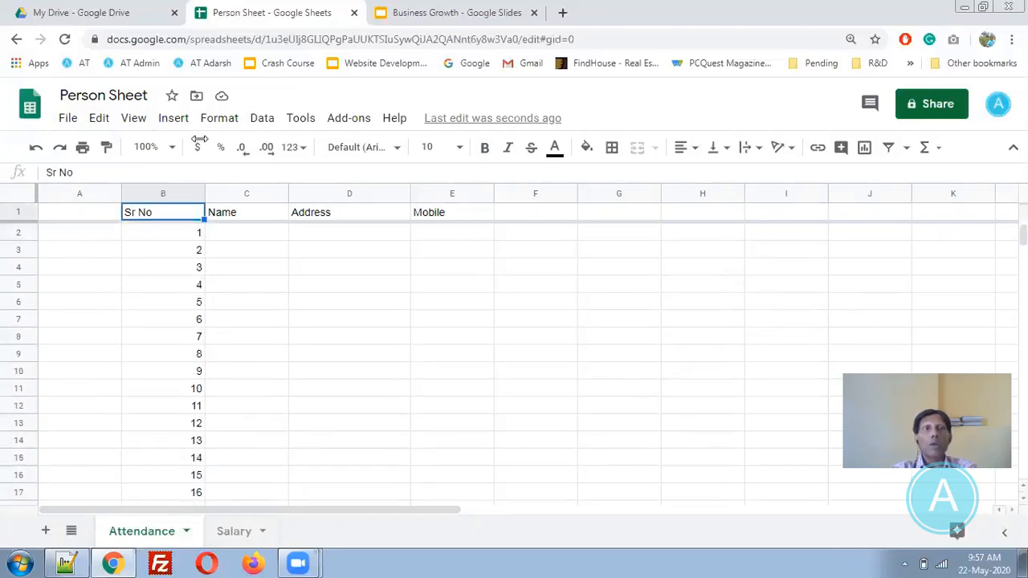
# - Turn the sheet gridlines off and then back on
pyautogui.click(128, 118)
pyautogui.moveTo(231, 159)
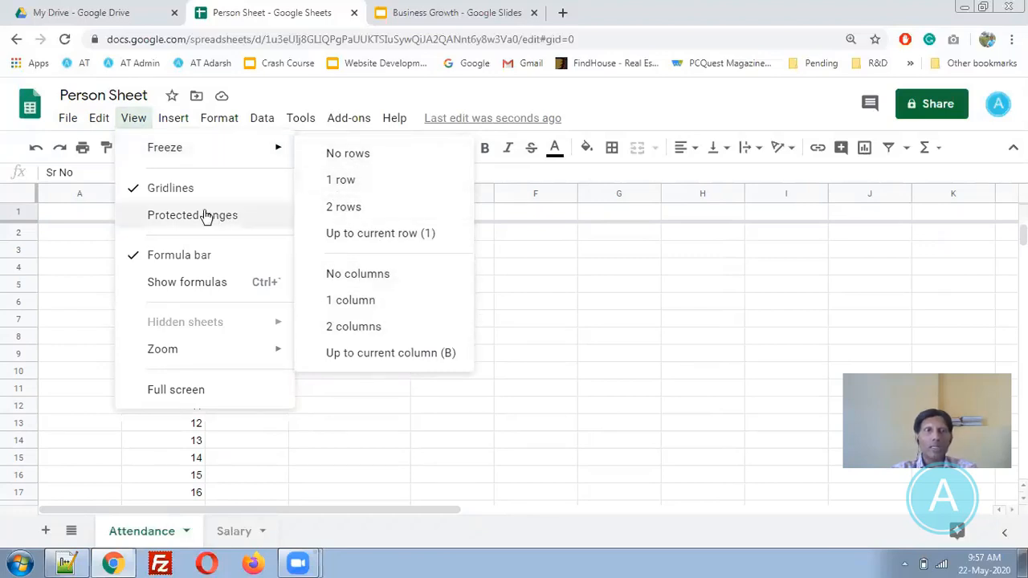
pyautogui.click(176, 192)
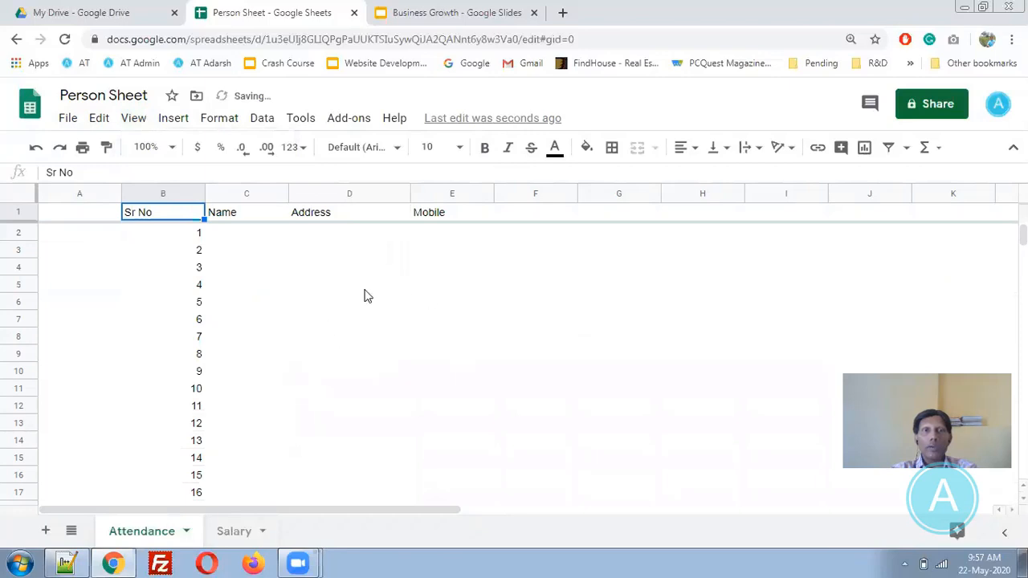
pyautogui.click(132, 121)
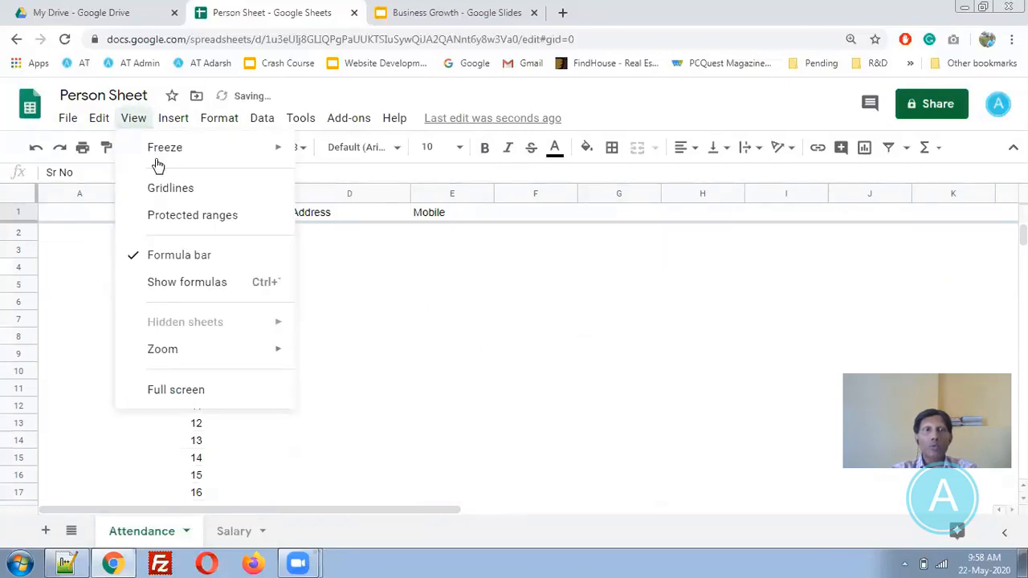
pyautogui.click(195, 193)
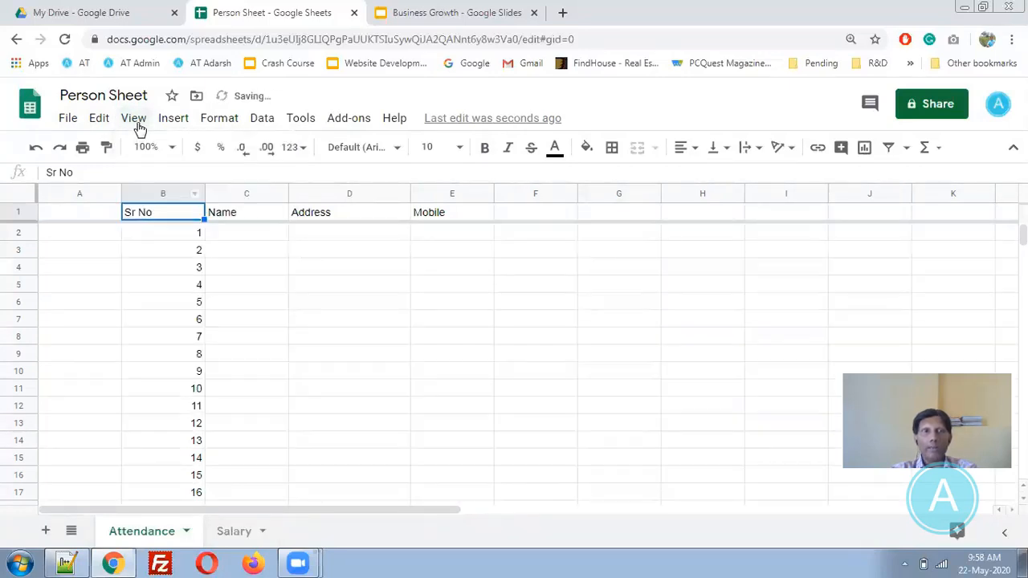
pyautogui.click(135, 122)
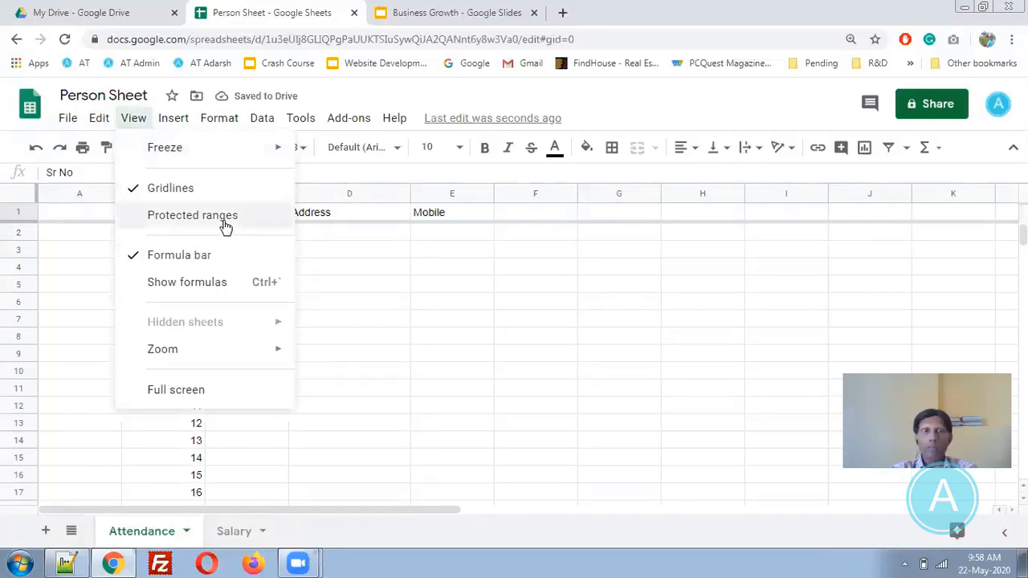
pyautogui.moveTo(239, 363)
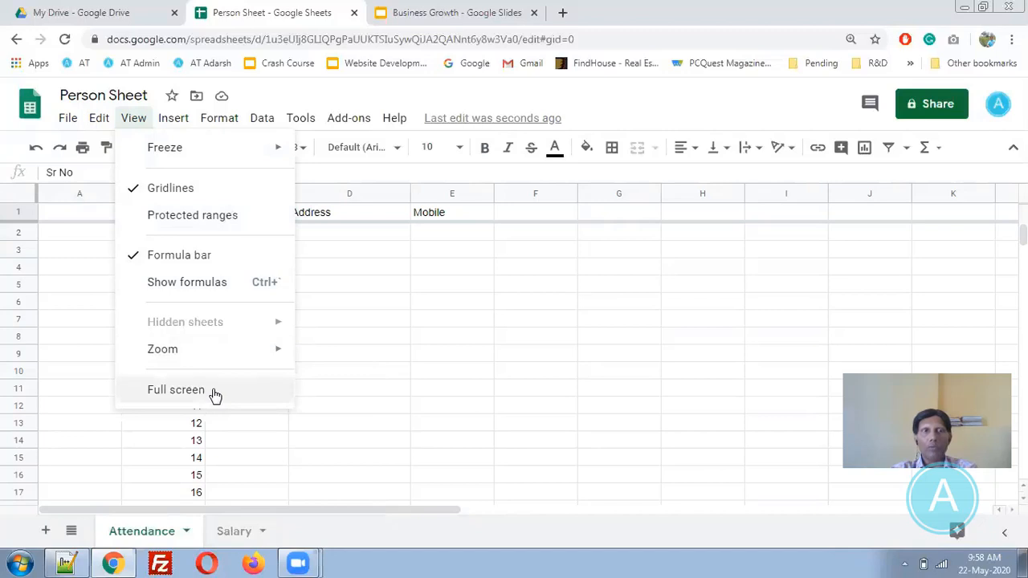
pyautogui.moveTo(173, 122)
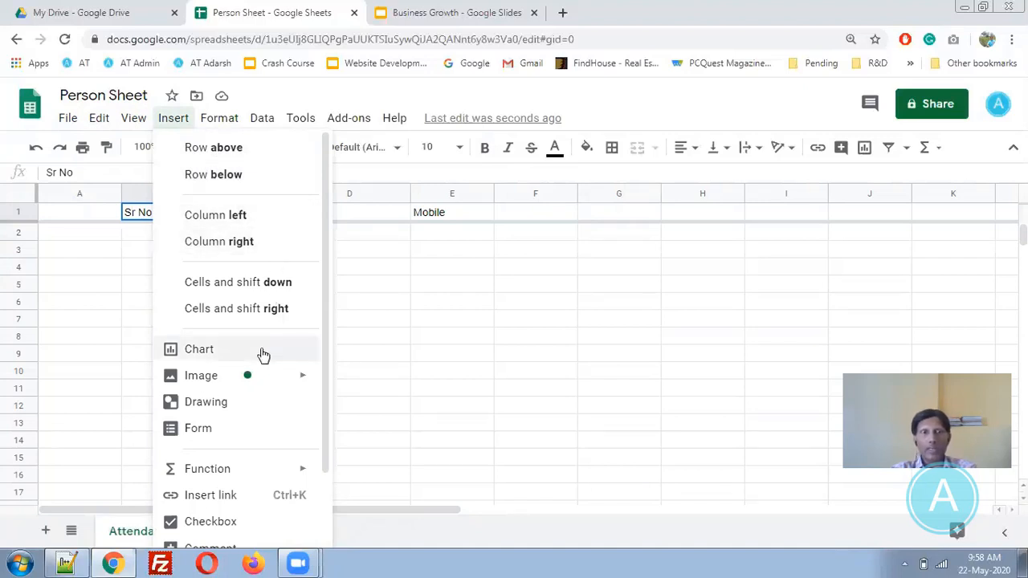
pyautogui.moveTo(259, 384)
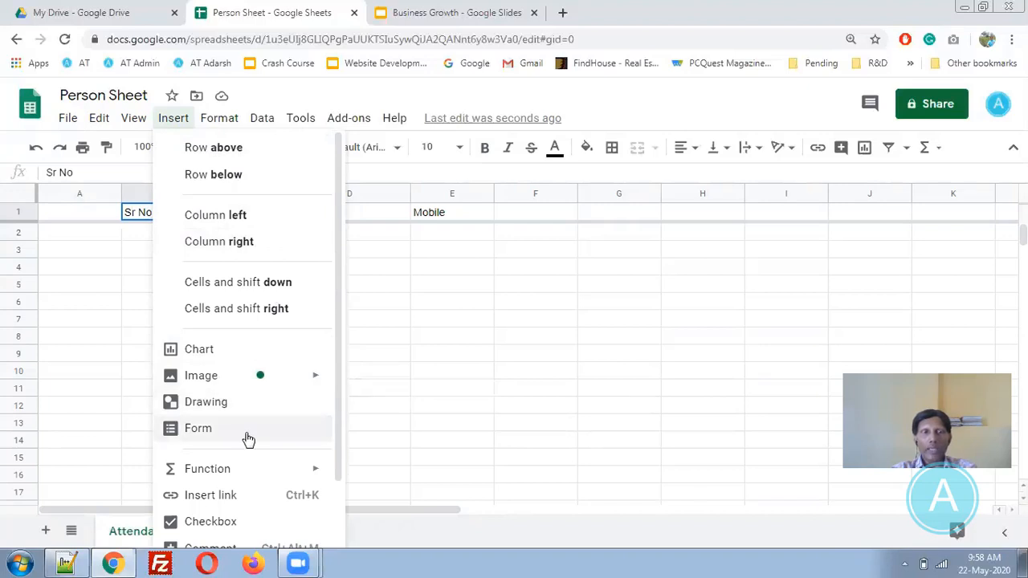
pyautogui.moveTo(340, 420); pyautogui.dragTo(340, 484)
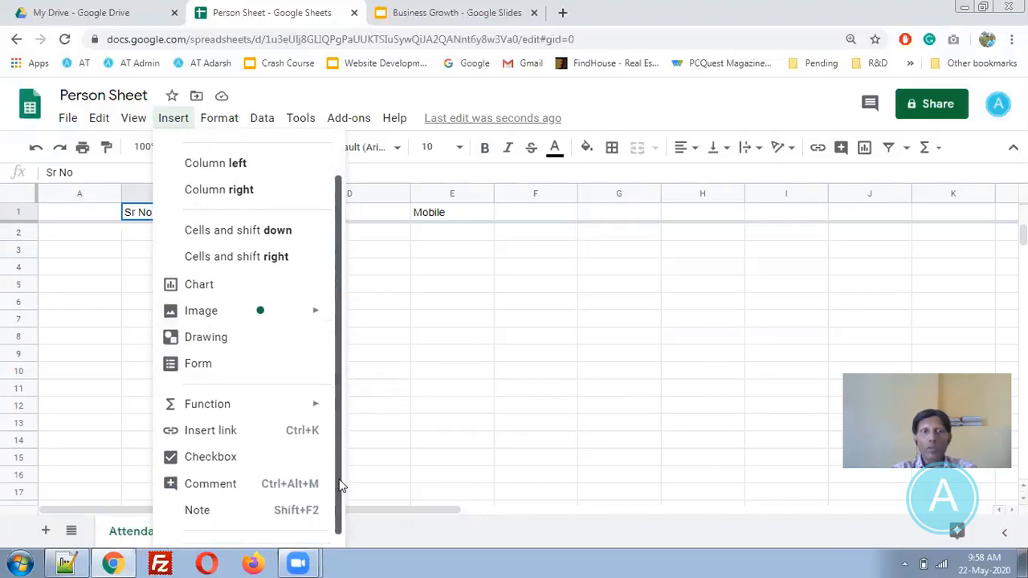
pyautogui.moveTo(207, 399)
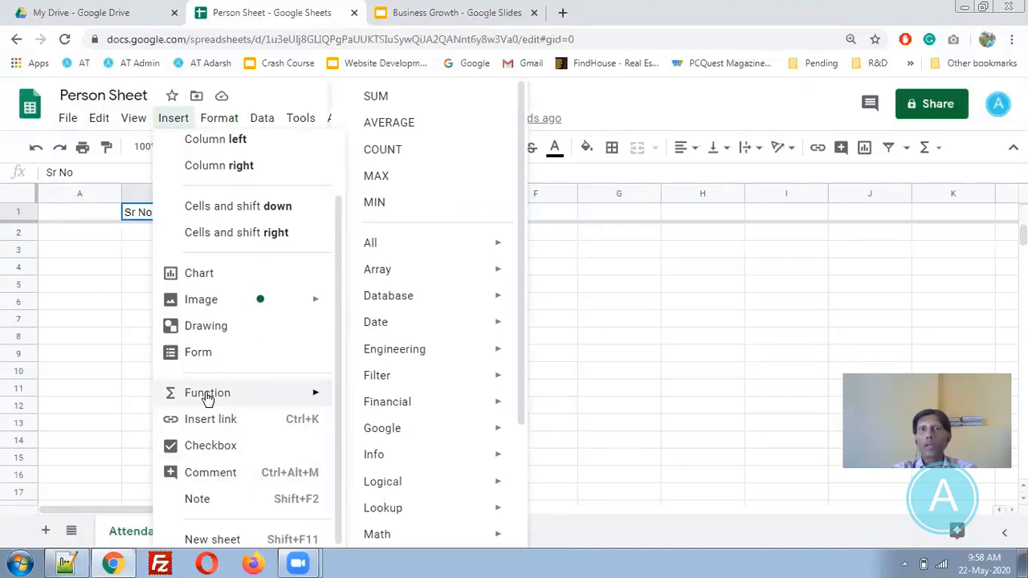
pyautogui.click(671, 340)
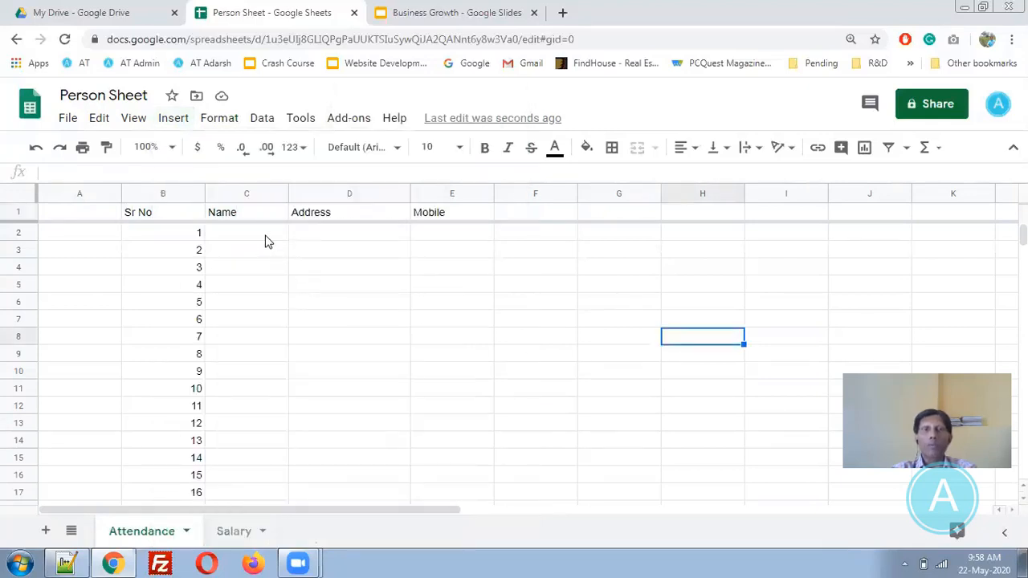
# - Replace the Address and Mobile headings with sub1 and sub2, and add a total heading
pyautogui.click(327, 209)
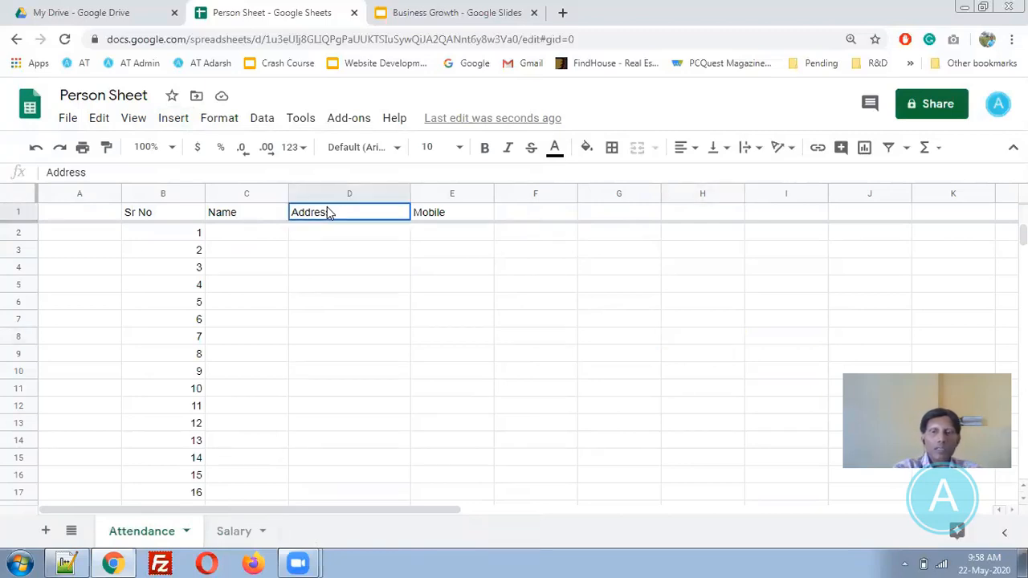
pyautogui.press('Delete')
pyautogui.press('Right')
pyautogui.press('Delete')
pyautogui.press('Right')
pyautogui.press('Left')
pyautogui.press('Left')
pyautogui.write('su')
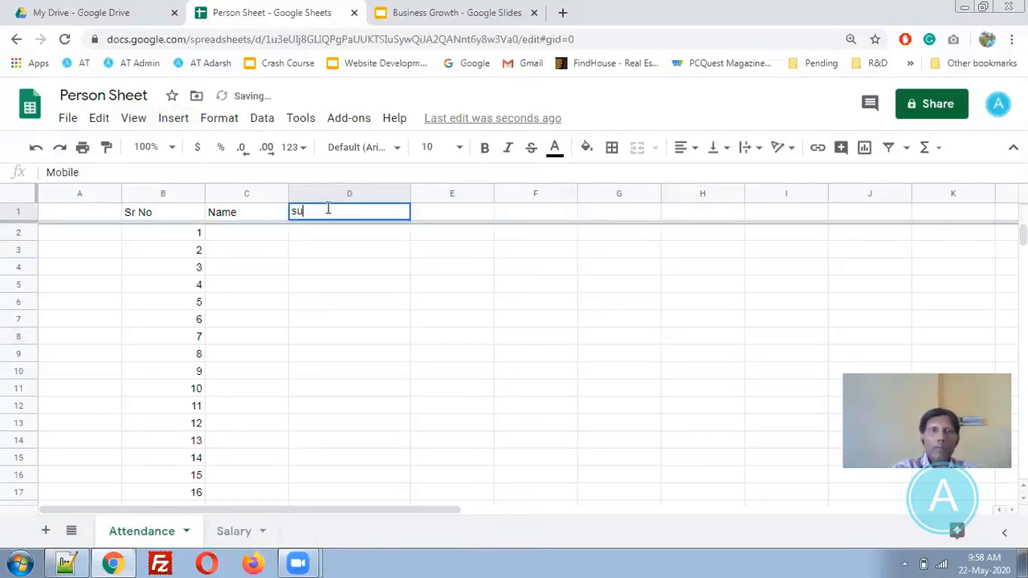
pyautogui.write('b1')
pyautogui.press('Tab')
pyautogui.write('sub2')
pyautogui.press('Tab')
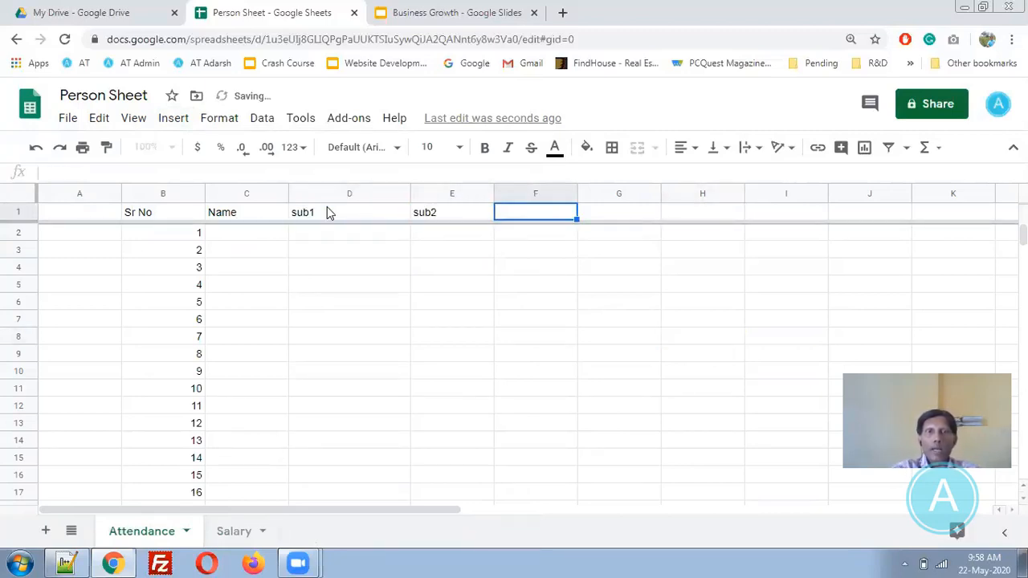
pyautogui.write('total')
pyautogui.press('Tab')
# - Enter Abcd, 10 and 20 in C2:E2 and start a SUM formula in F2
pyautogui.press('Down')
pyautogui.press('Left')
pyautogui.press('Left')
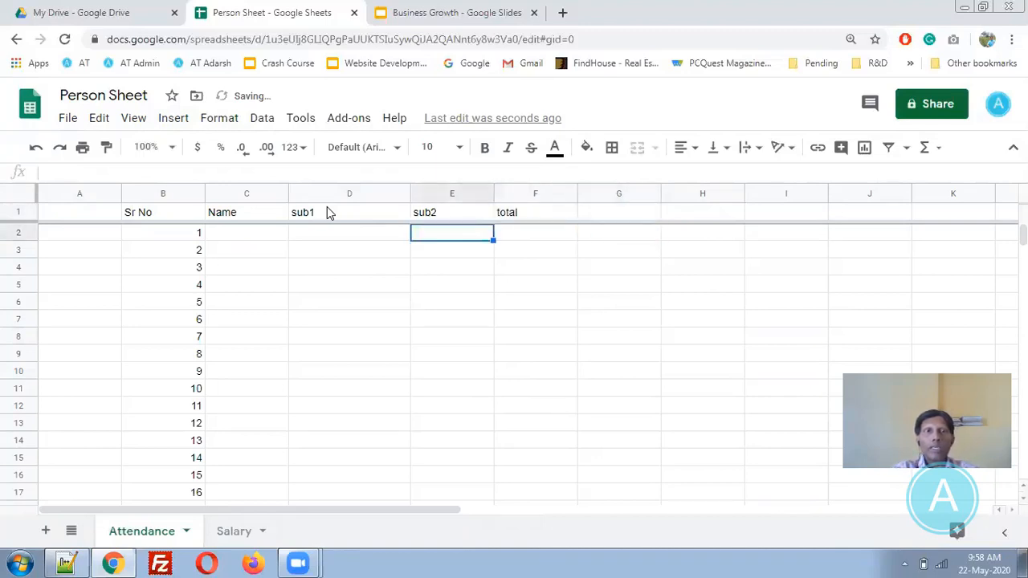
pyautogui.press('Left')
pyautogui.press('Left')
pyautogui.write('Abcd')
pyautogui.press('Tab')
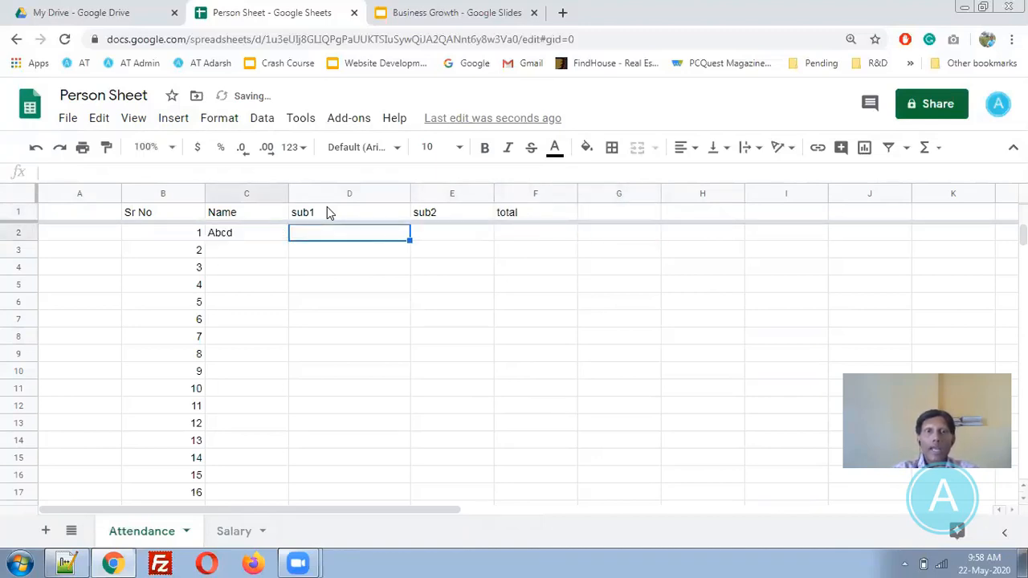
pyautogui.write('10')
pyautogui.press('Tab')
pyautogui.write('20')
pyautogui.press('Tab')
pyautogui.write('=')
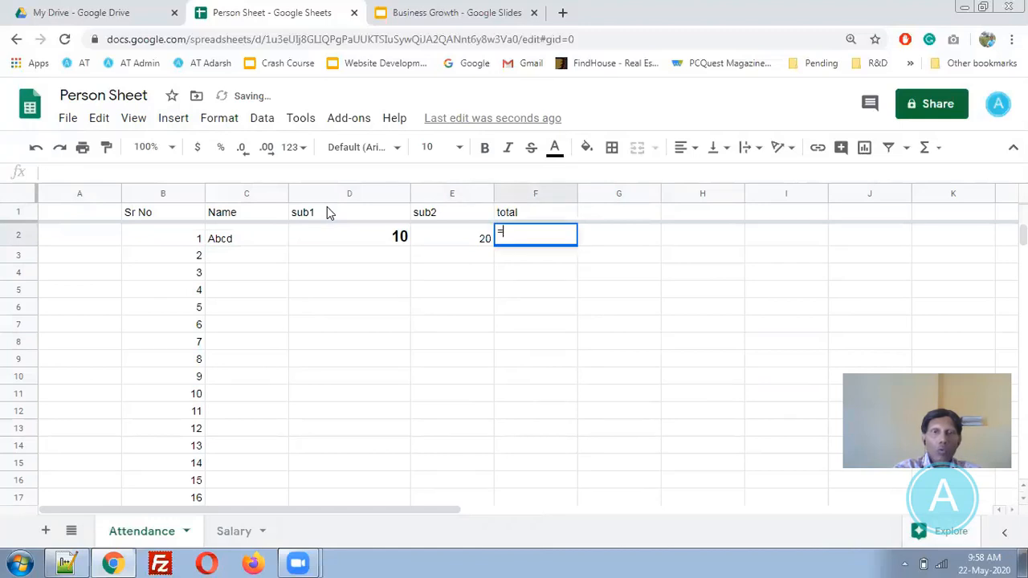
pyautogui.write('su')
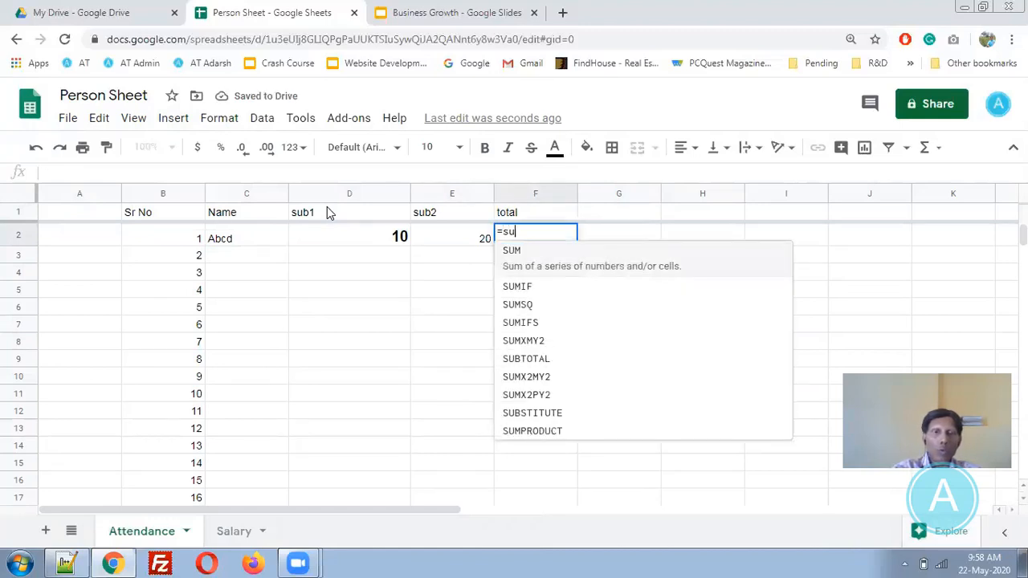
pyautogui.write('m(')
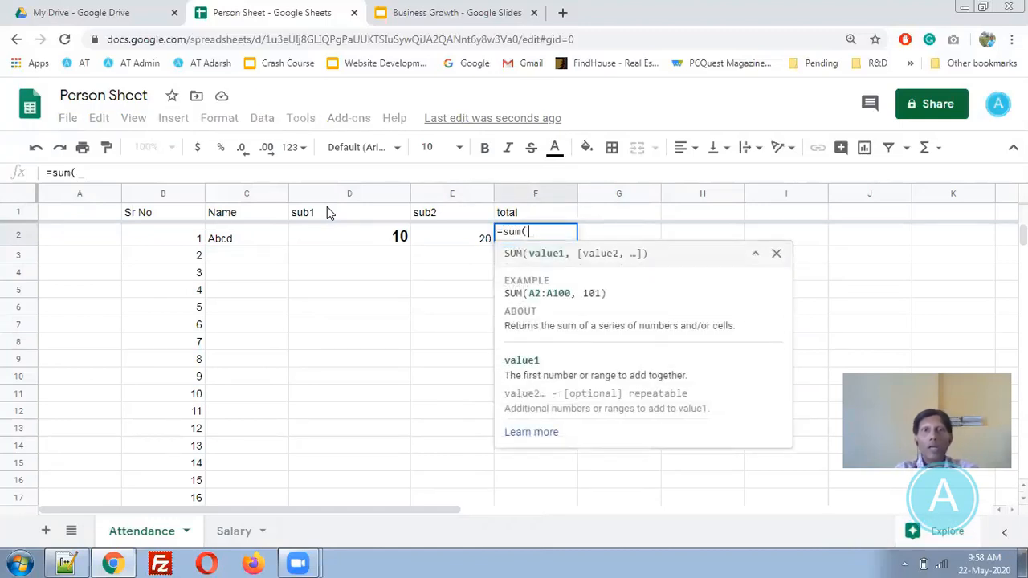
# - Complete =SUM(D2:E2) in F2 to show 30 and copy it down to F16
pyautogui.press('Left')
pyautogui.hotkey('shift', 'Left')
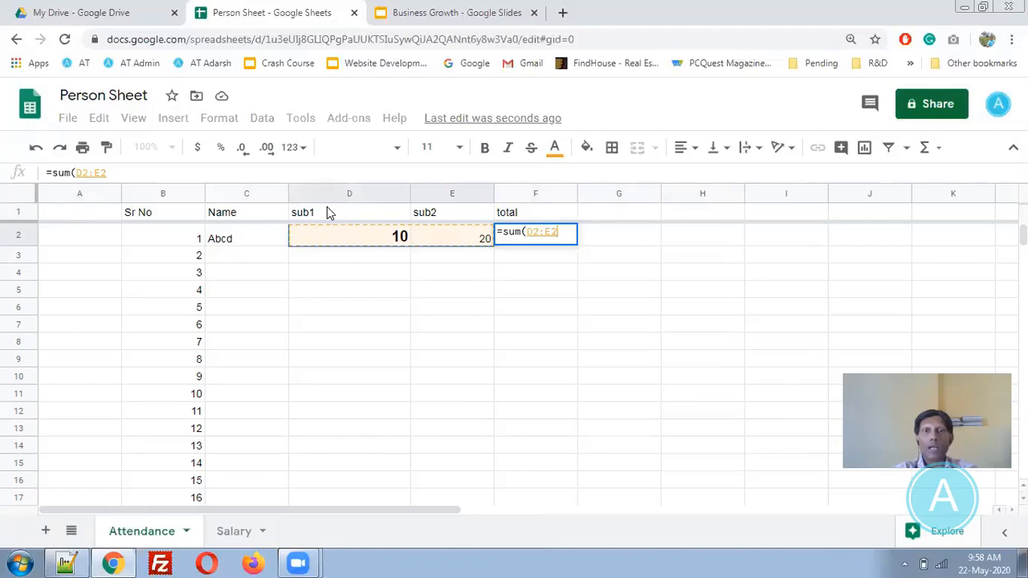
pyautogui.press('Return')
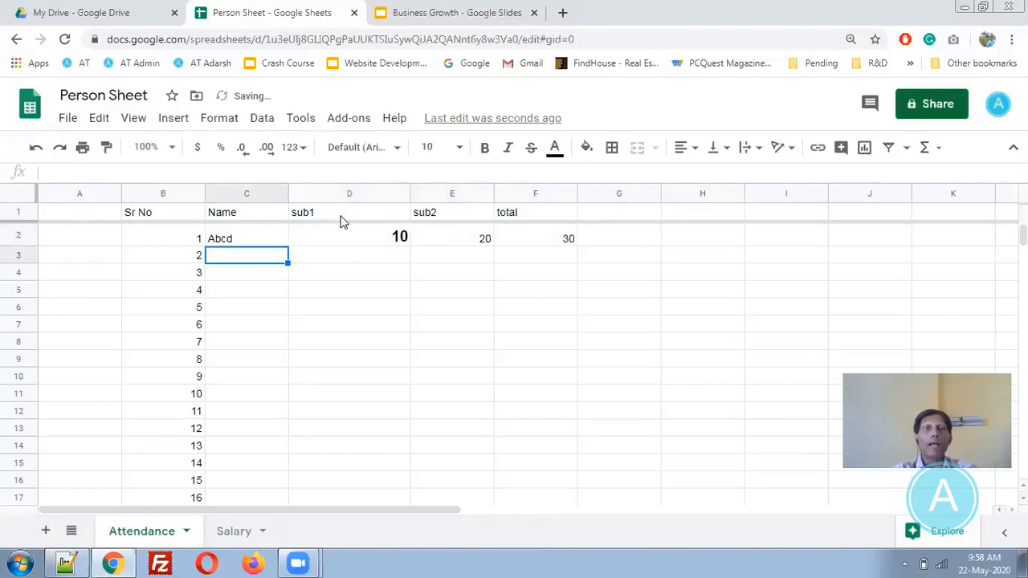
pyautogui.click(567, 242)
pyautogui.moveTo(577, 245); pyautogui.dragTo(579, 487)
pyautogui.moveTo(383, 239); pyautogui.dragTo(496, 239)
# - Enter sub1 marks 10, 23, 5, 6, 6, 5, 4 down D3:D9
pyautogui.click(384, 239)
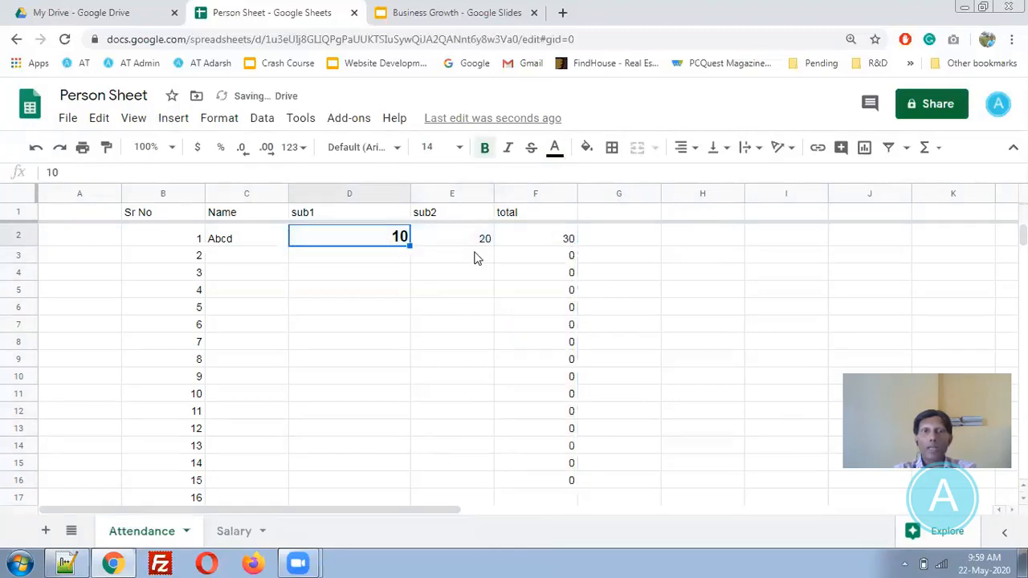
pyautogui.click(392, 260)
pyautogui.write('10')
pyautogui.press('Return')
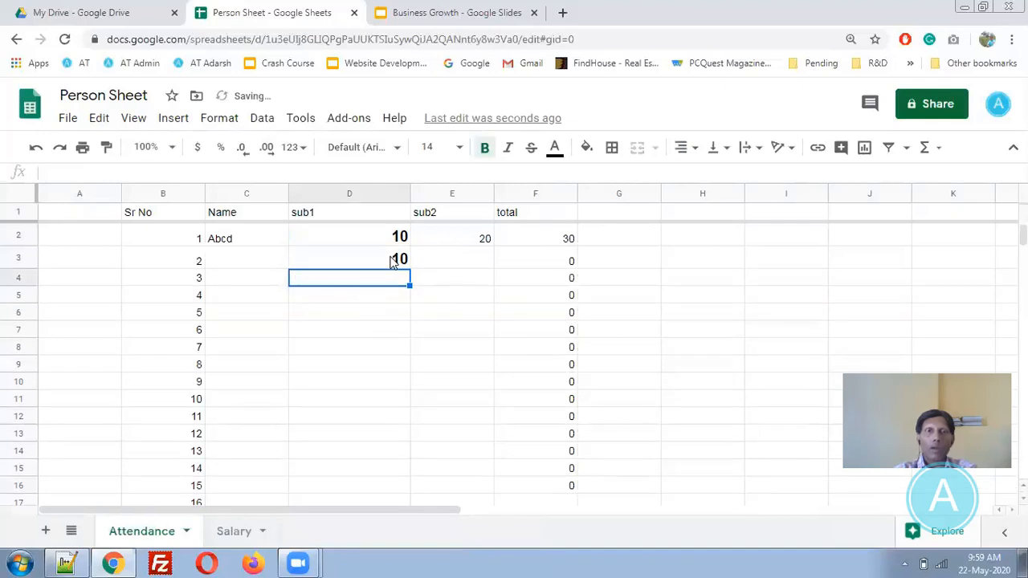
pyautogui.write('23 5 6 6')
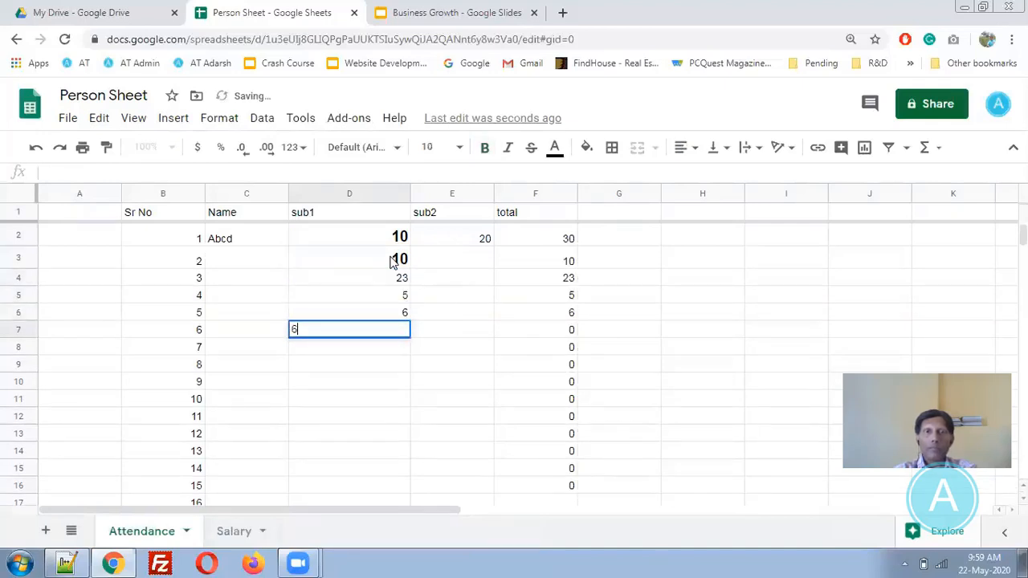
pyautogui.write(' 5 4')
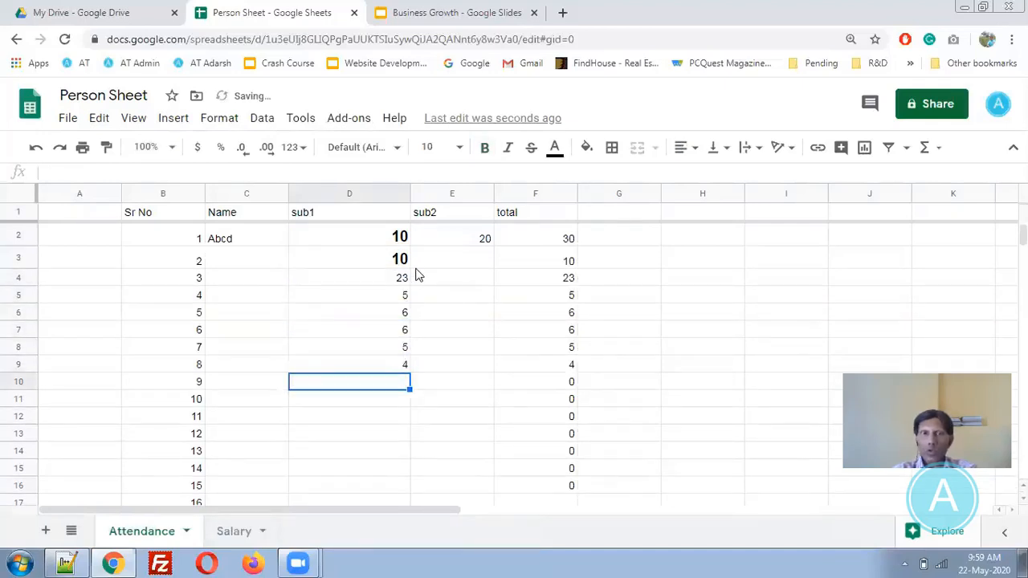
# - Paint the plain formatting from F13 onto D2:E4 to remove the bold
pyautogui.click(572, 434)
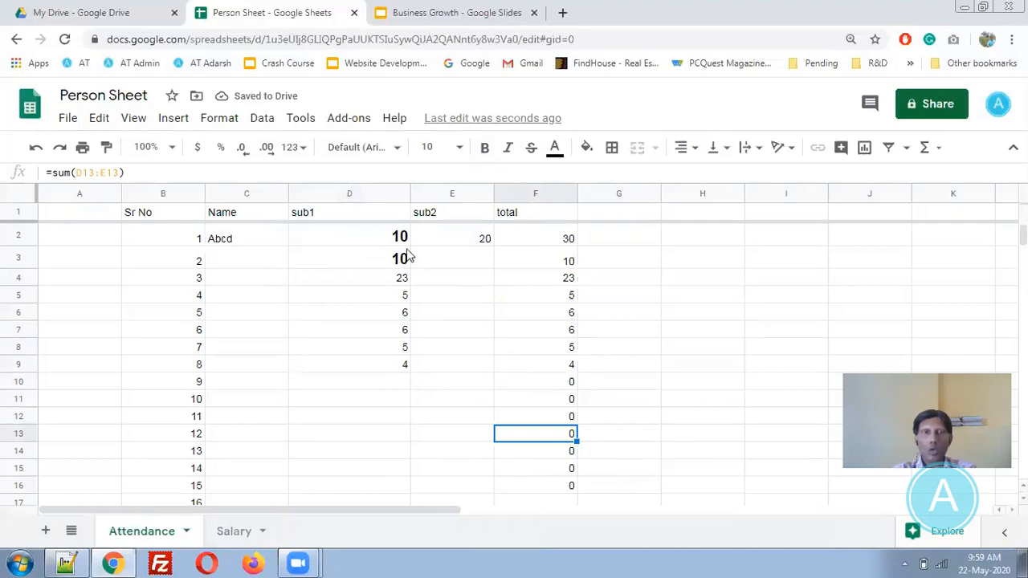
pyautogui.click(107, 147)
pyautogui.moveTo(427, 238)
pyautogui.mouseDown()
pyautogui.moveTo(413, 259)
pyautogui.moveTo(301, 287)
pyautogui.mouseUp()
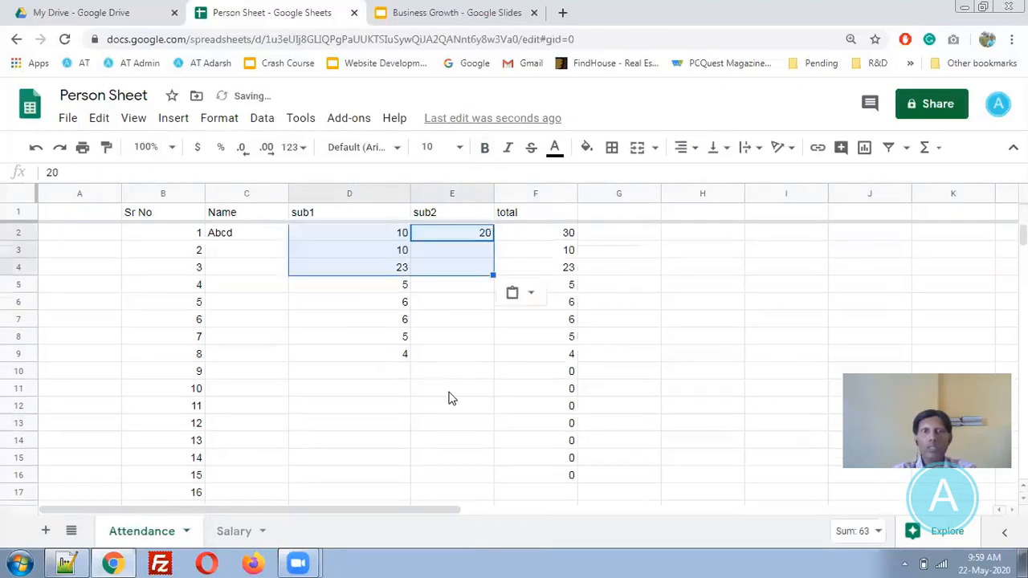
pyautogui.click(452, 391)
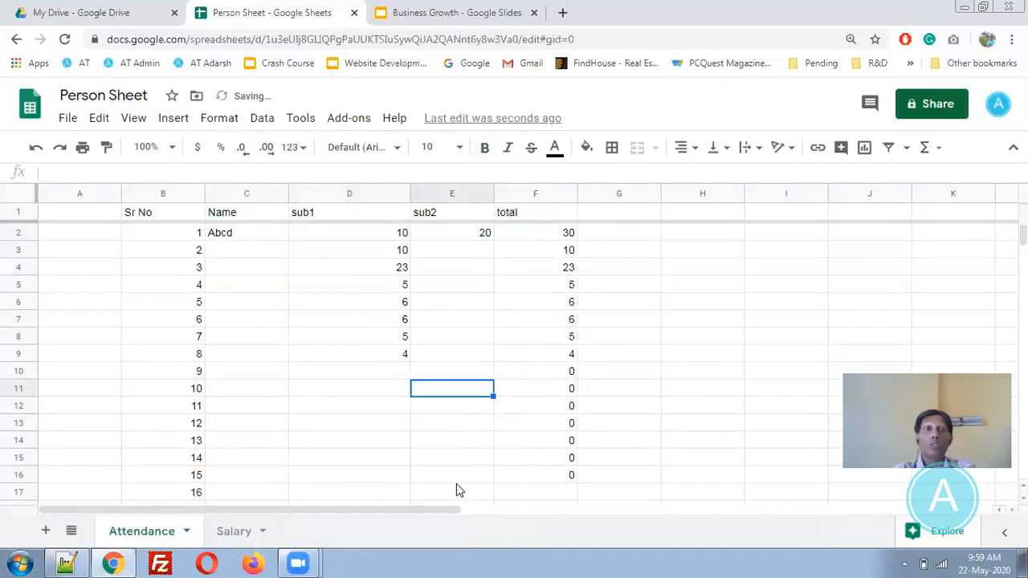
pyautogui.click(171, 120)
pyautogui.moveTo(226, 399)
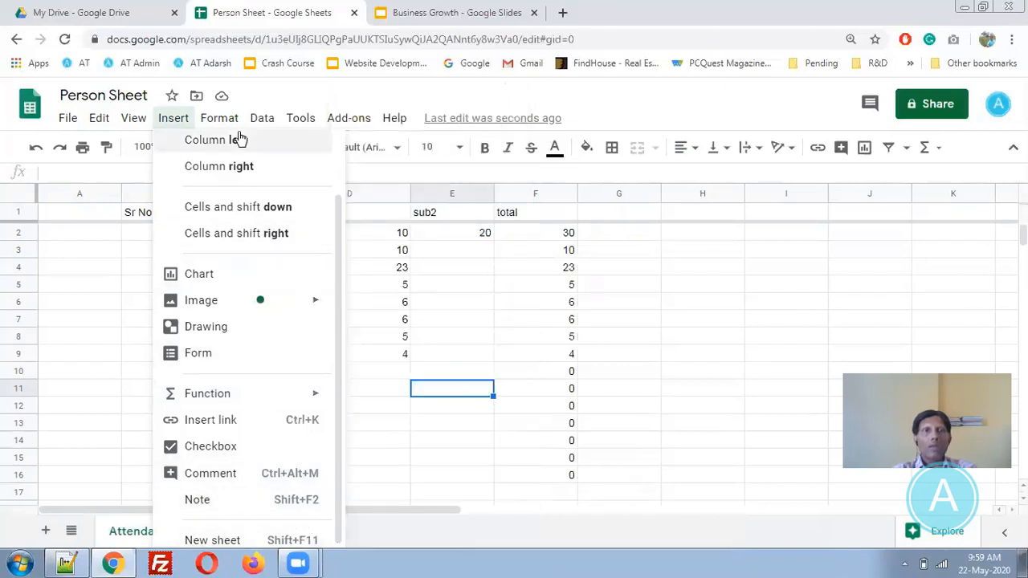
# - Browse the Insert and Format menus, including Text wrapping, then close them by selecting C3
pyautogui.moveTo(222, 124)
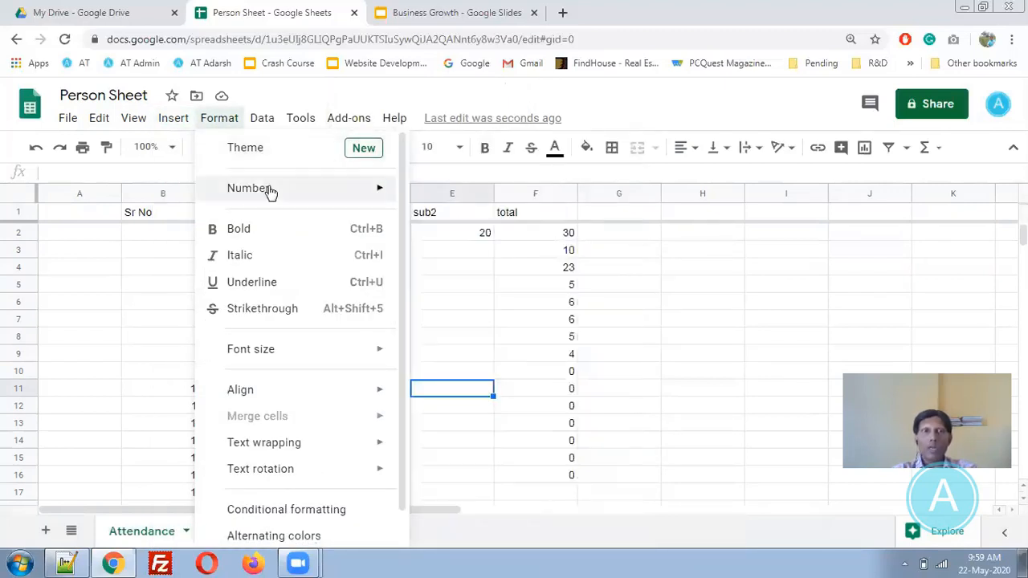
pyautogui.moveTo(271, 191)
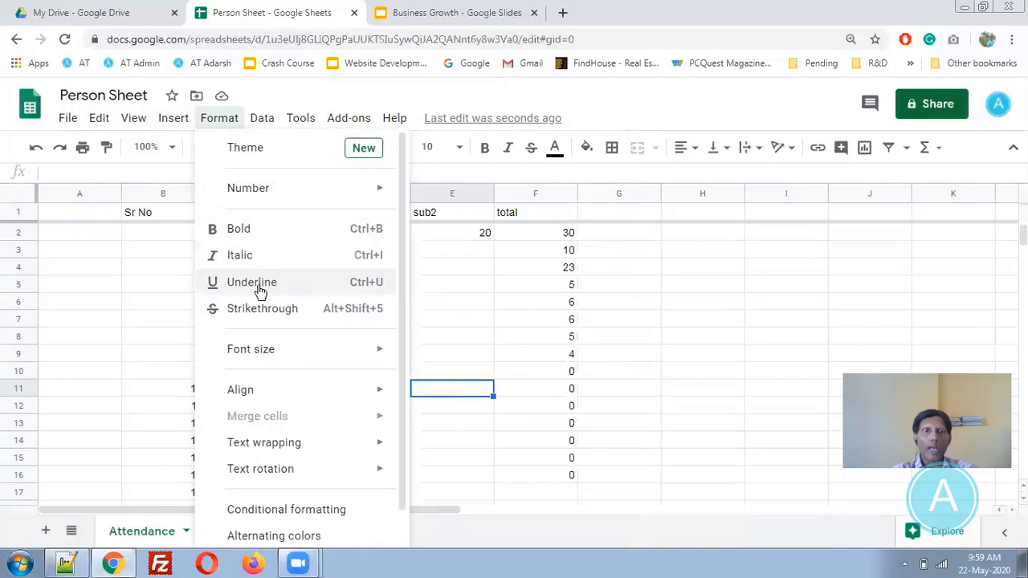
pyautogui.moveTo(299, 452)
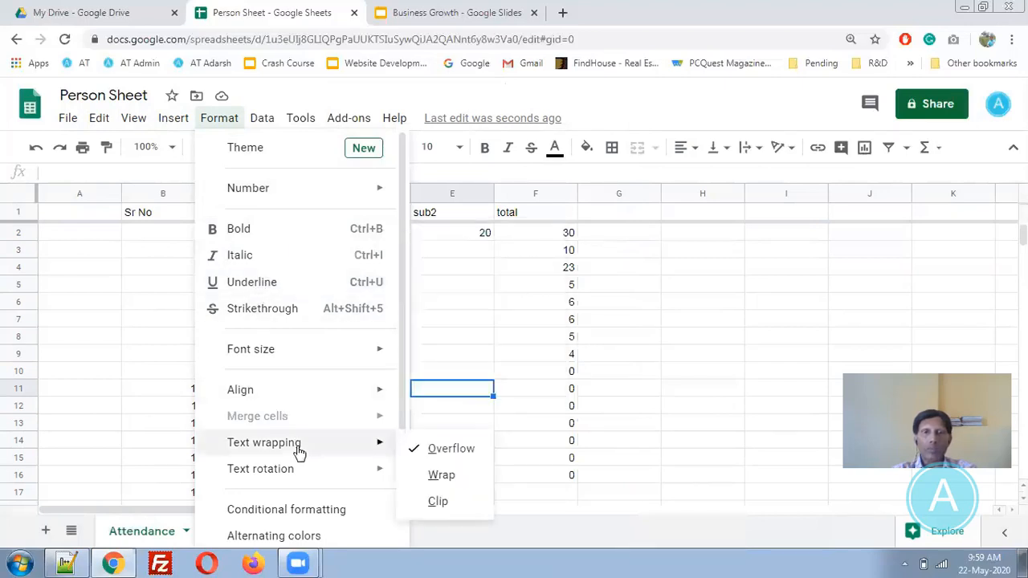
pyautogui.click(544, 249)
pyautogui.click(269, 253)
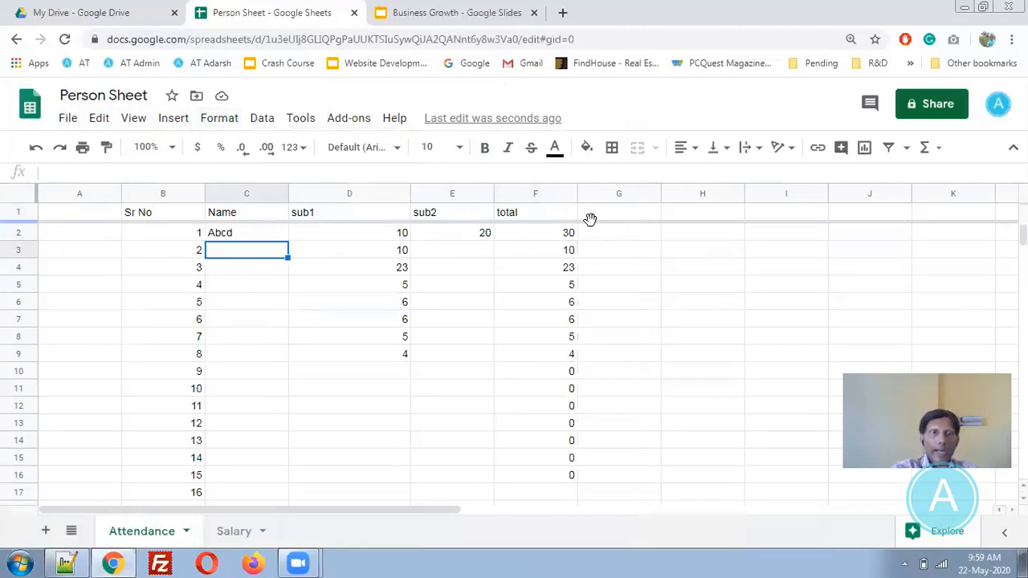
# - Enter a long sample string in C3 and wrap it onto several lines
pyautogui.write('sd fsd:f')
pyautogui.write(' sjflsdk fjs lf ksjd lkfjs skjsd')
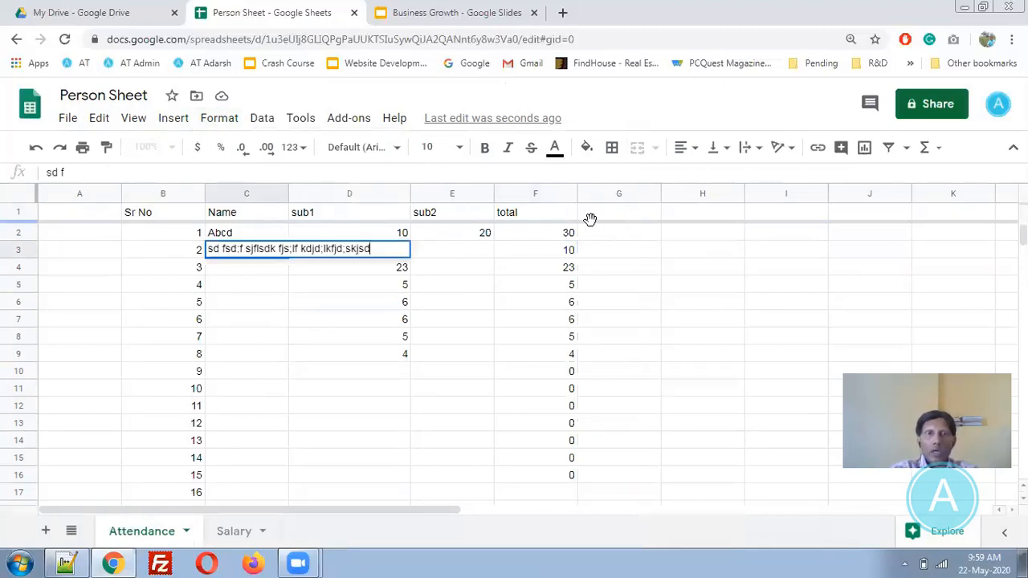
pyautogui.press('Return')
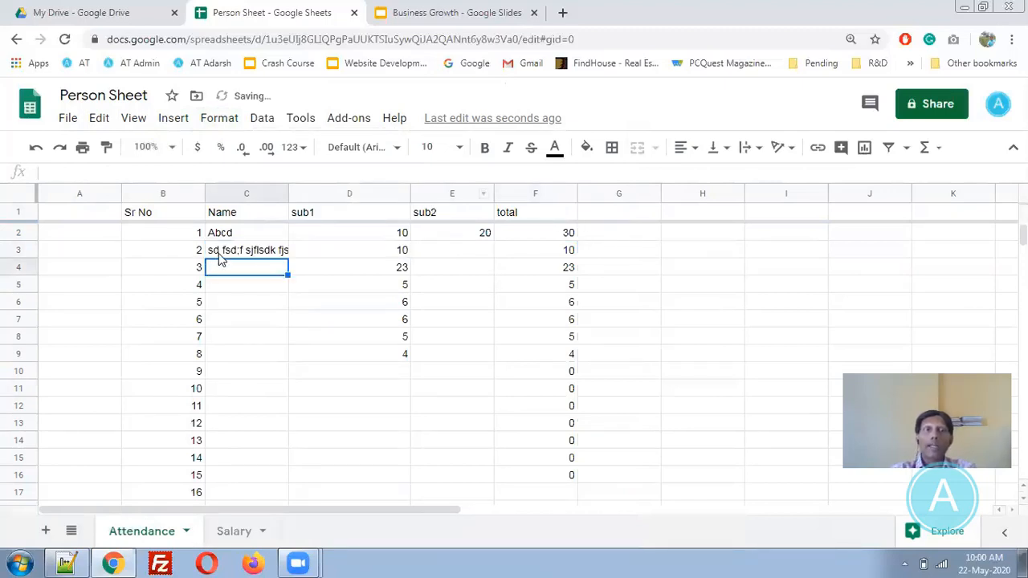
pyautogui.click(222, 252)
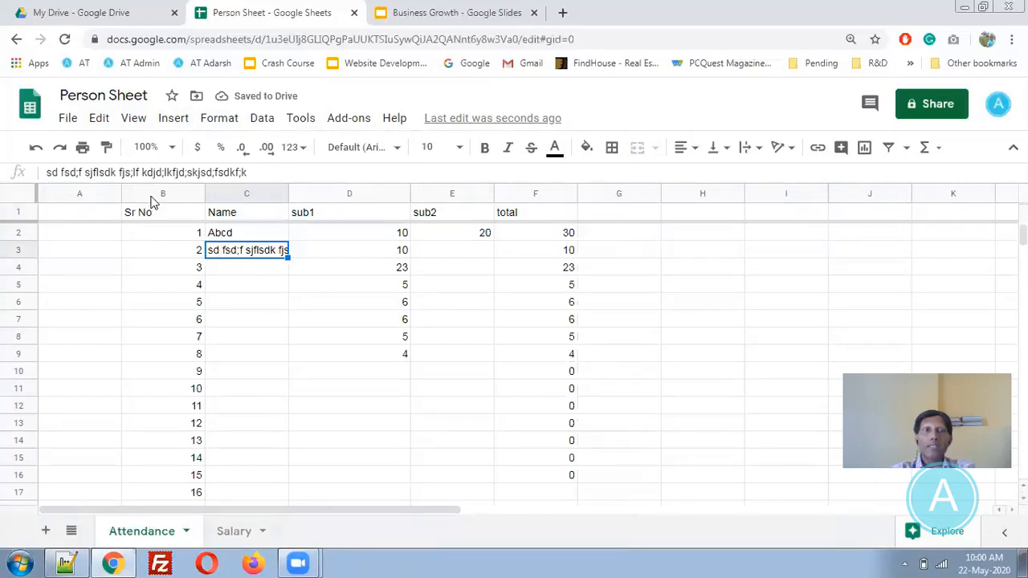
pyautogui.click(205, 122)
pyautogui.moveTo(276, 444)
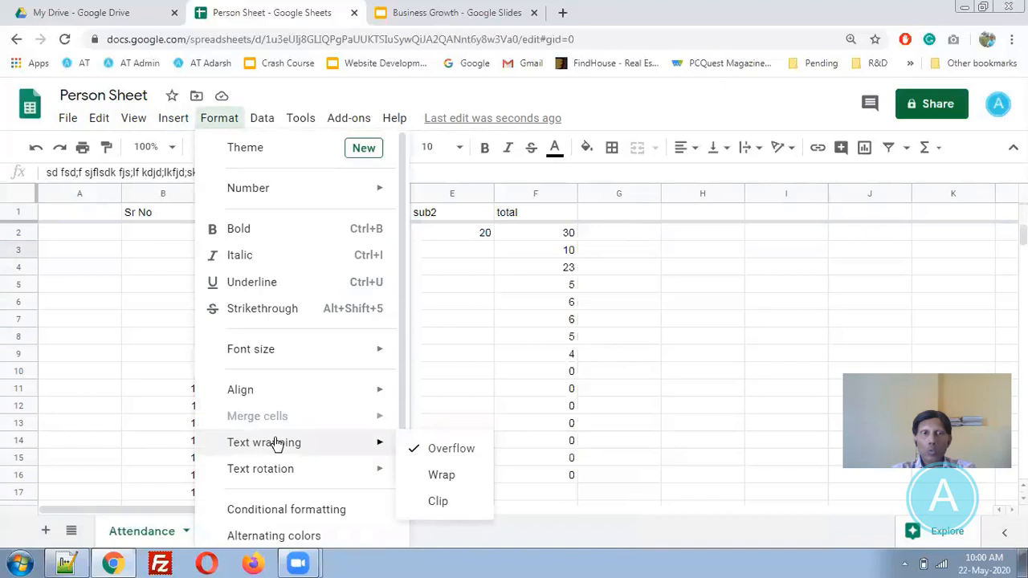
pyautogui.click(453, 482)
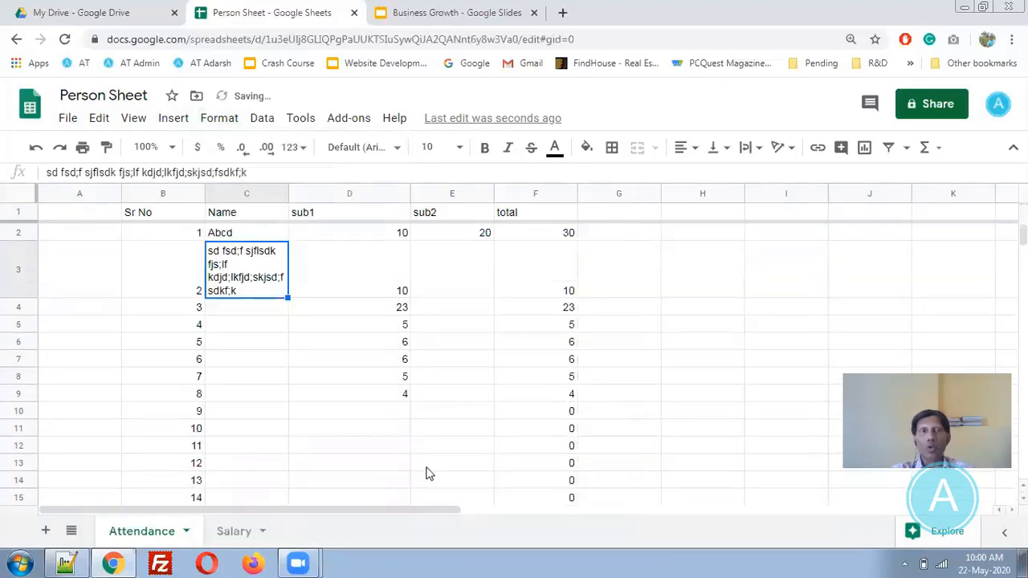
# - Review the Text rotation angles and Data menu filter views without applying anything
pyautogui.click(212, 122)
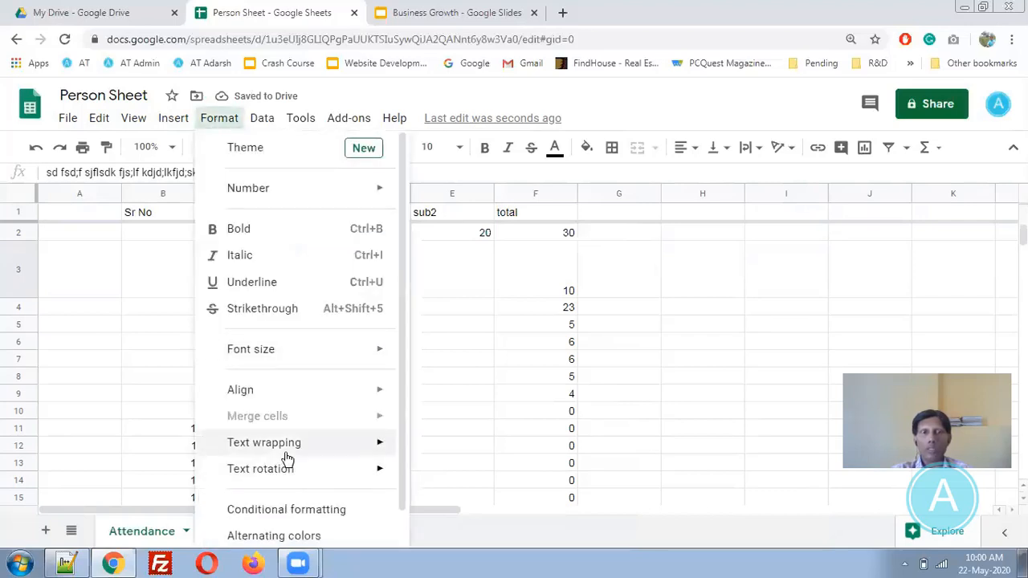
pyautogui.moveTo(287, 455)
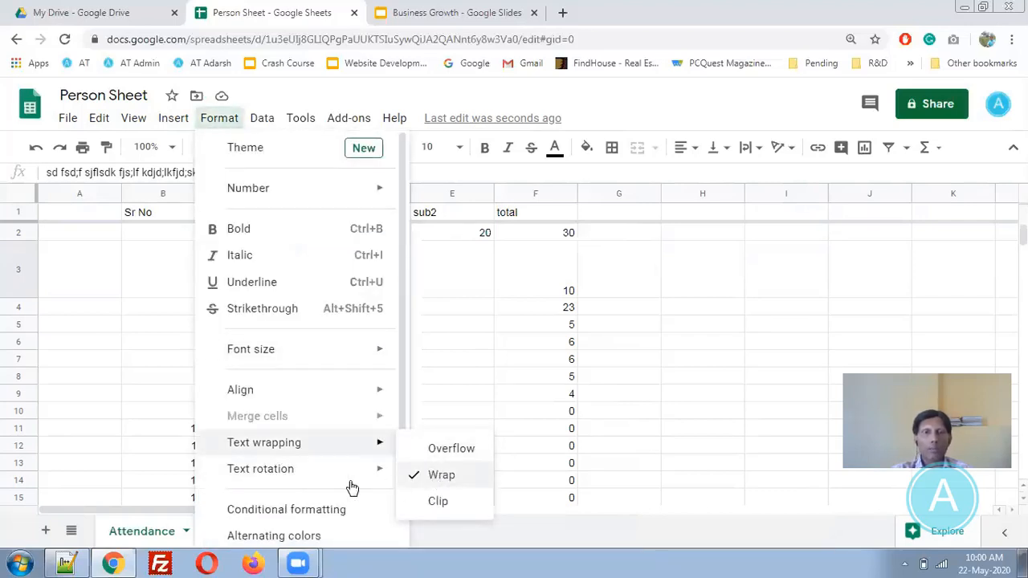
pyautogui.moveTo(337, 480)
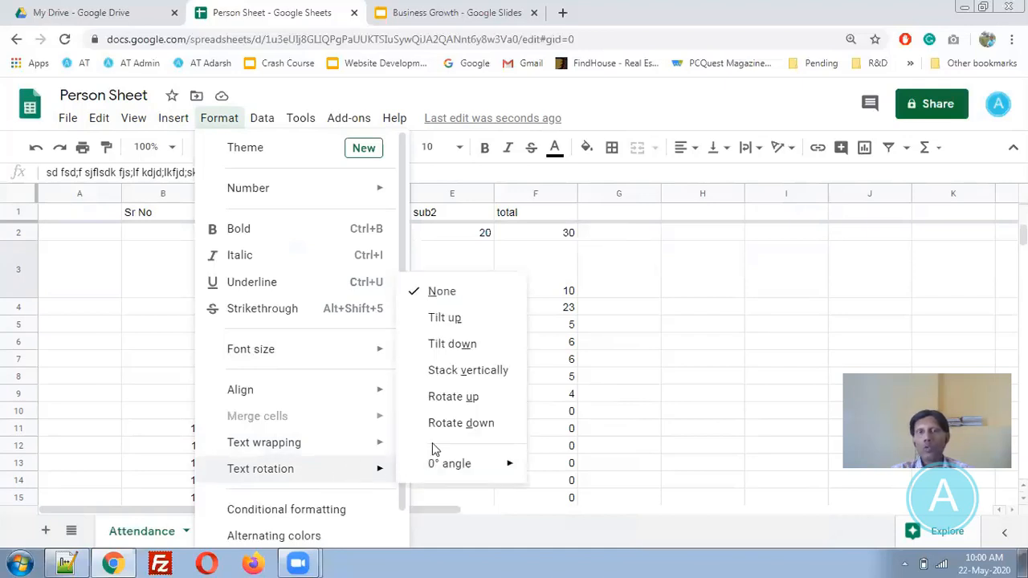
pyautogui.moveTo(455, 472)
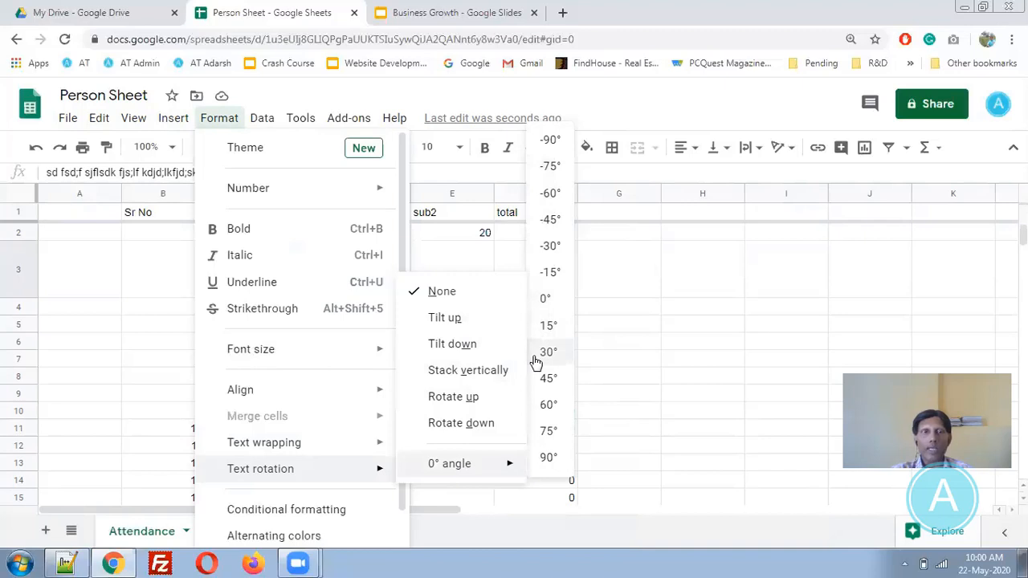
# - Dismiss the Data menu without choosing anything and select cell F3 in the table
pyautogui.moveTo(257, 123)
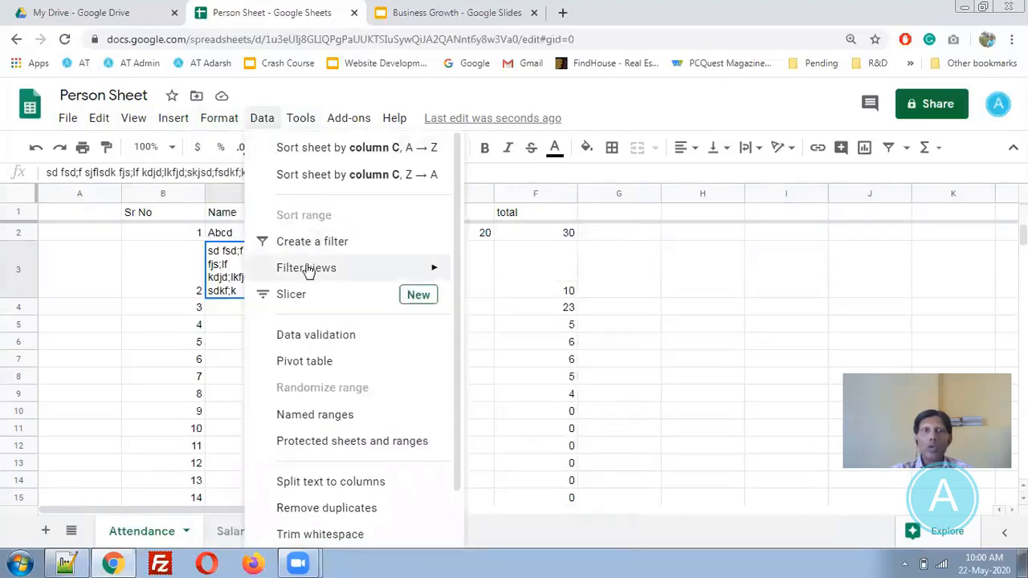
pyautogui.moveTo(309, 272)
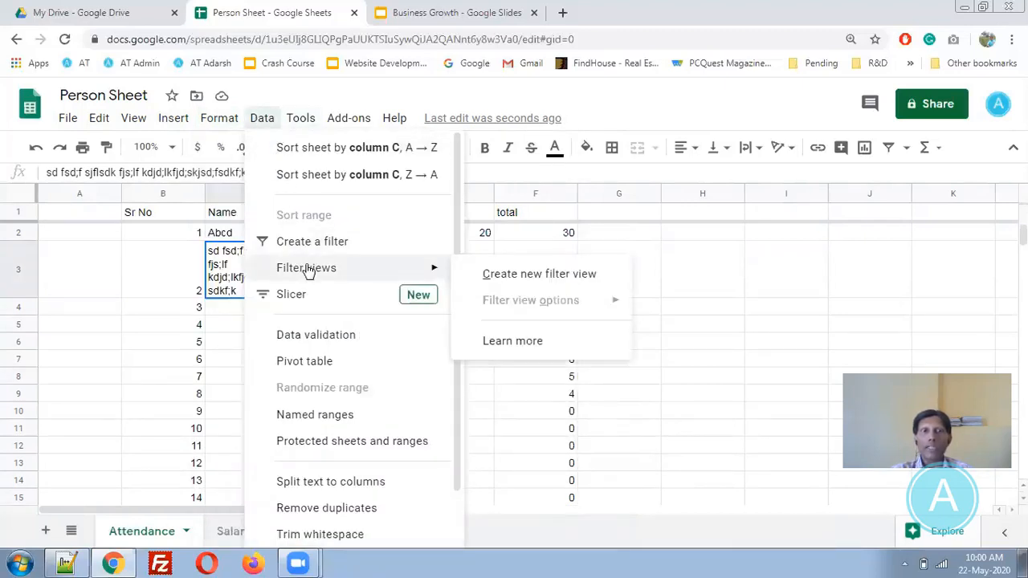
pyautogui.click(227, 400)
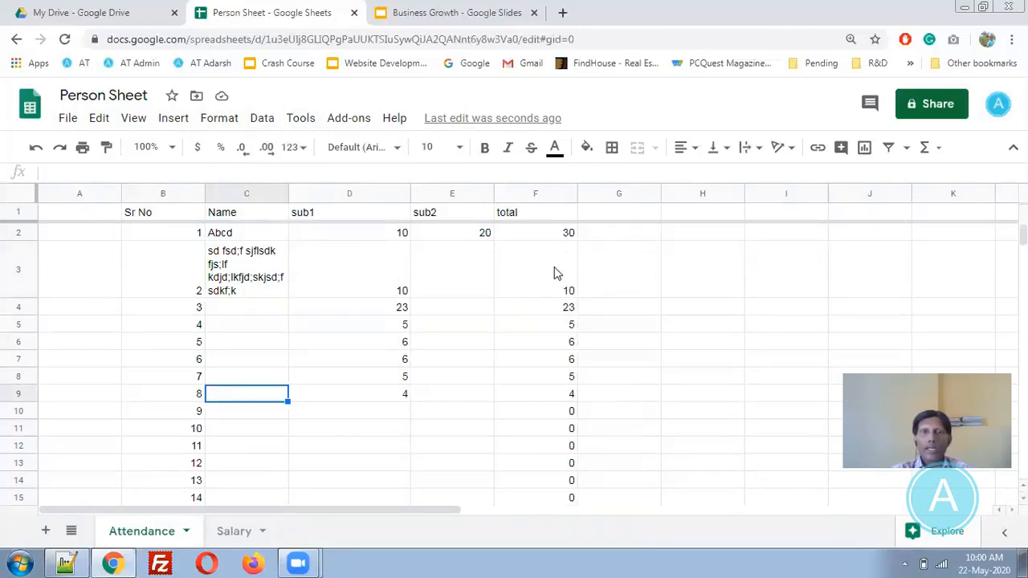
pyautogui.click(500, 291)
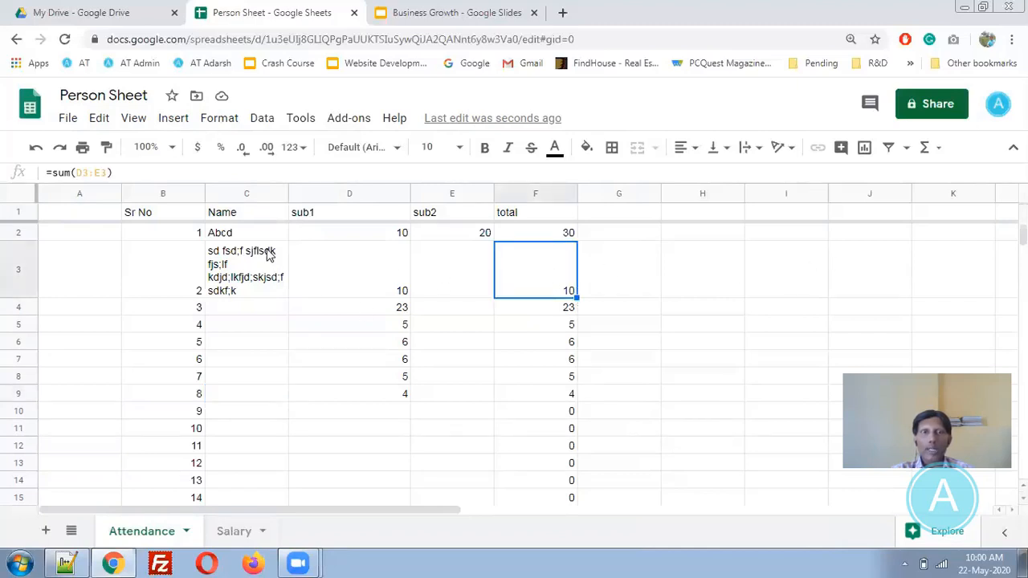
# - Create a filter on the header row and filter total by the condition Greater than 10
pyautogui.click(889, 150)
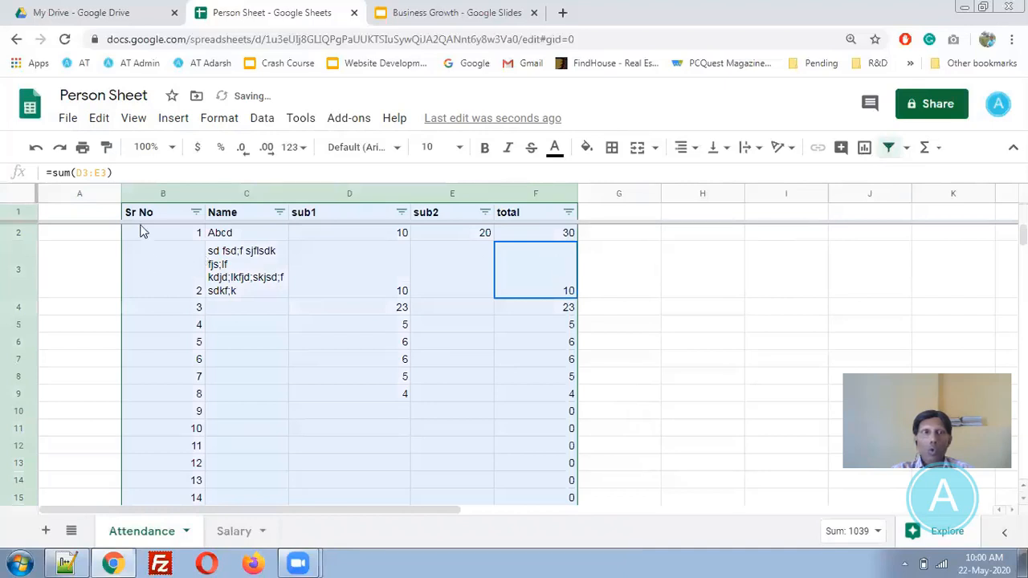
pyautogui.click(532, 377)
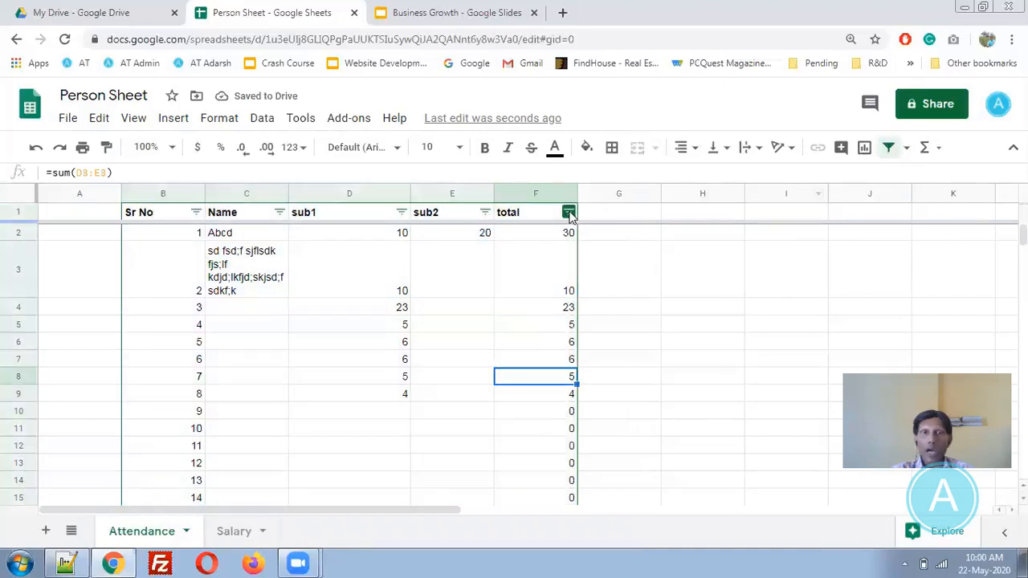
pyautogui.click(568, 213)
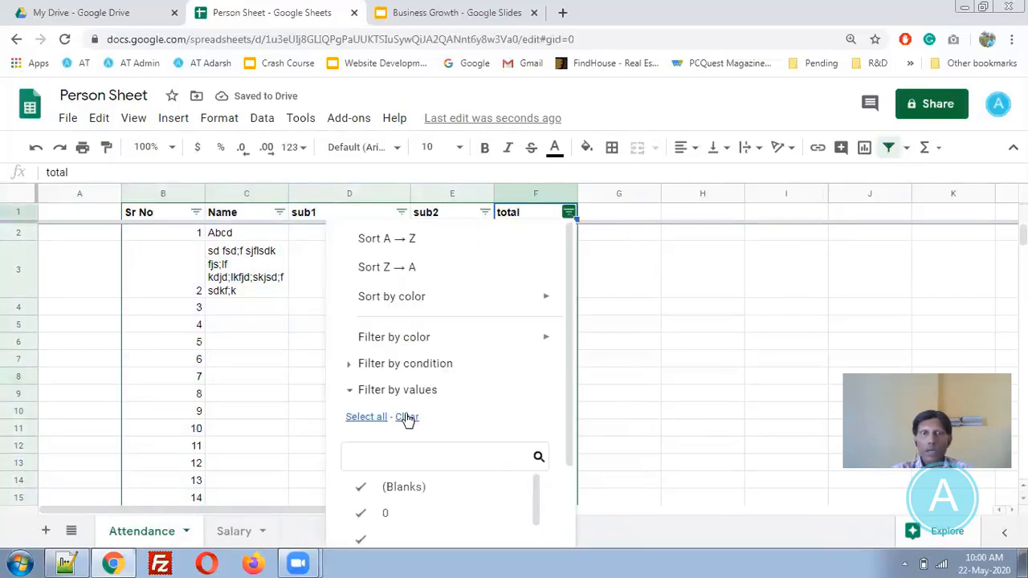
pyautogui.click(418, 388)
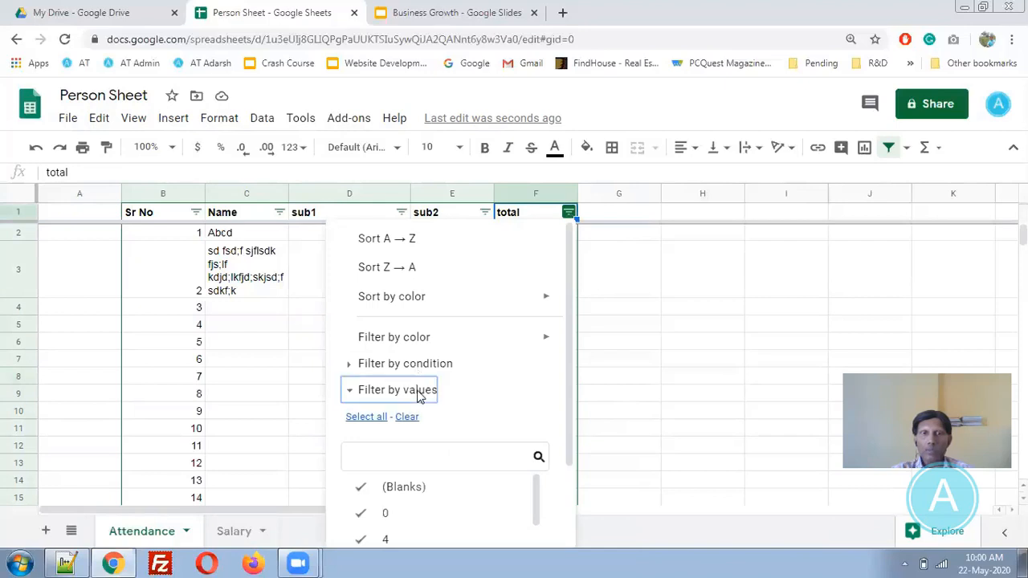
pyautogui.click(427, 366)
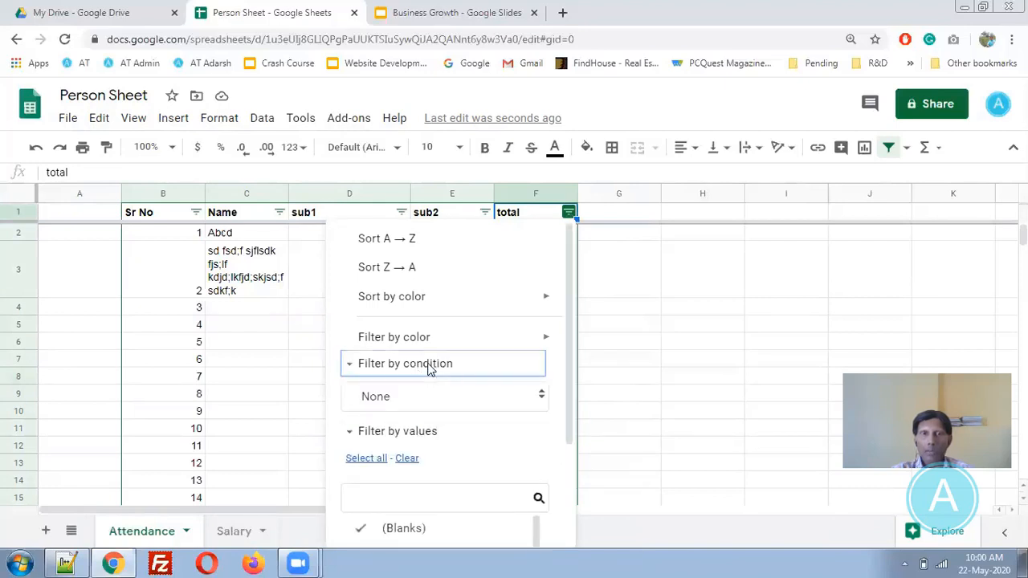
pyautogui.click(419, 405)
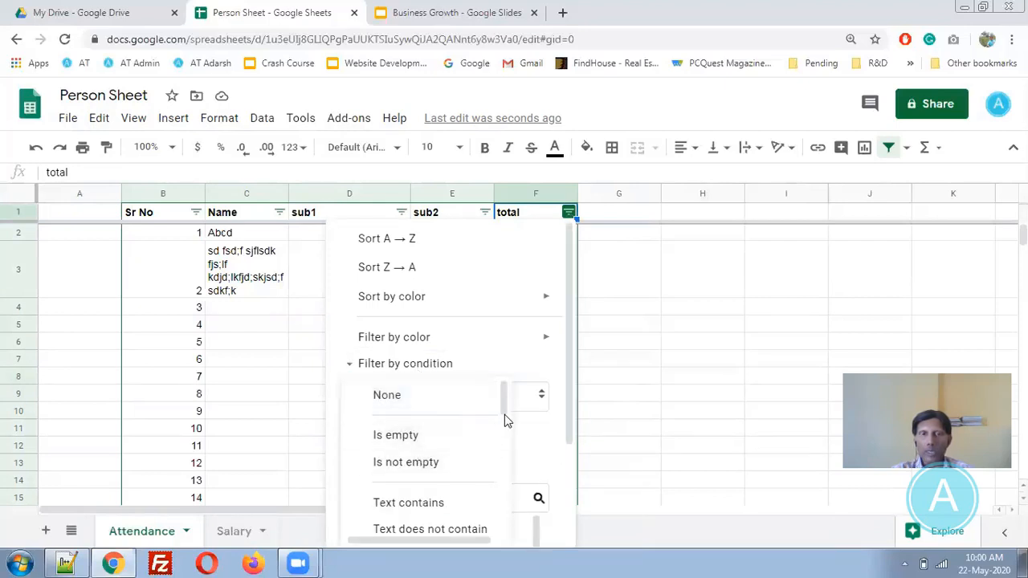
pyautogui.moveTo(504, 406); pyautogui.dragTo(504, 474)
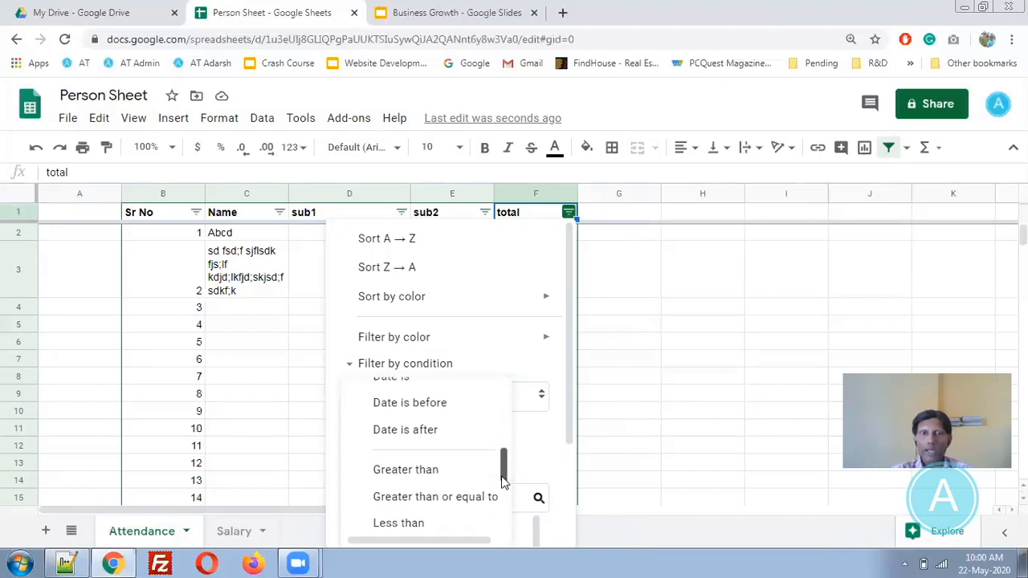
pyautogui.click(438, 442)
pyautogui.click(440, 444)
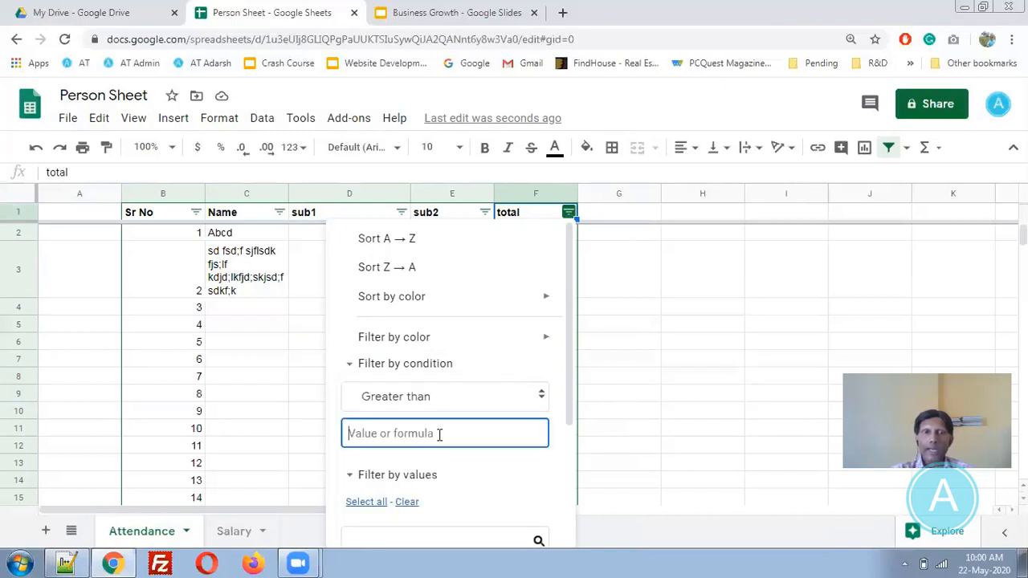
pyautogui.write('10')
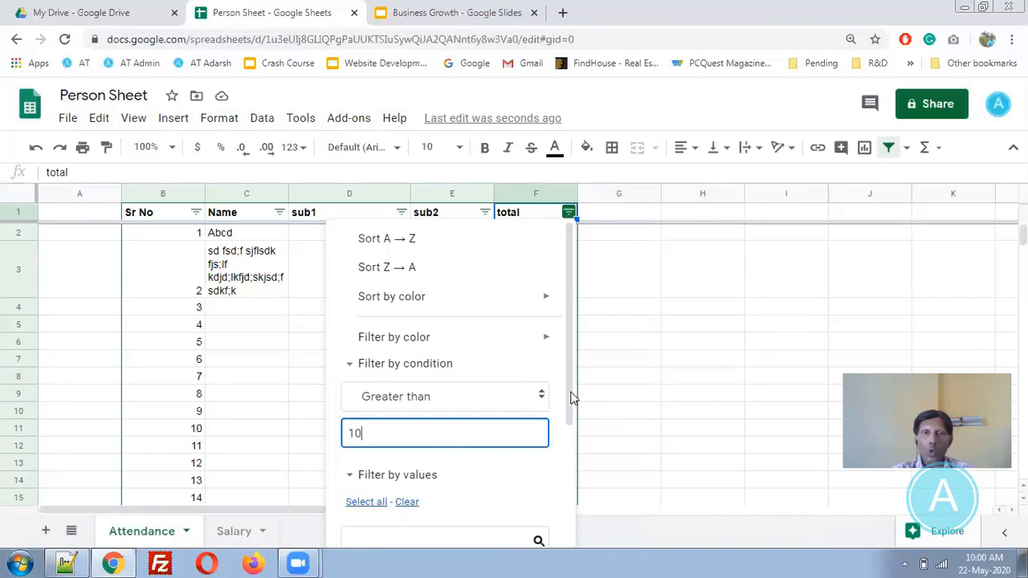
pyautogui.scroll(-3, 571, 394)
pyautogui.press('Return')
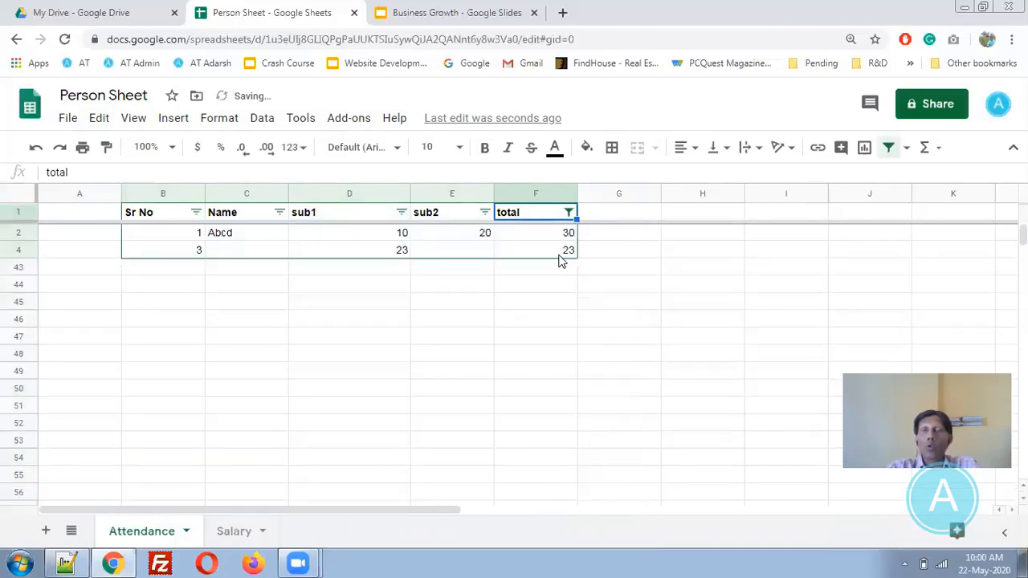
# - Clear the total column's condition value so every row shows again
pyautogui.click(568, 212)
pyautogui.moveTo(431, 434); pyautogui.dragTo(313, 442)
pyautogui.press('BackSpace')
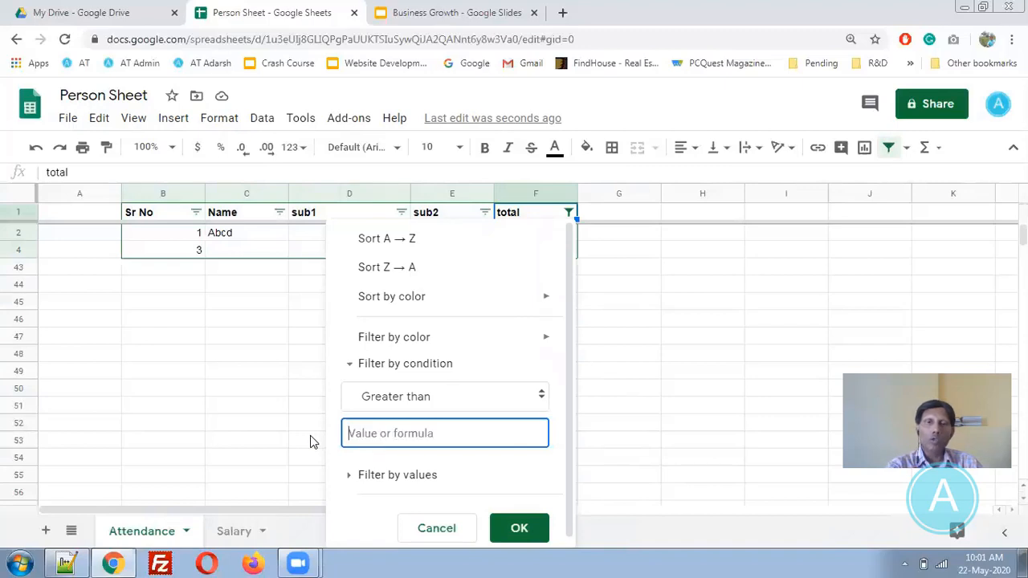
pyautogui.click(521, 529)
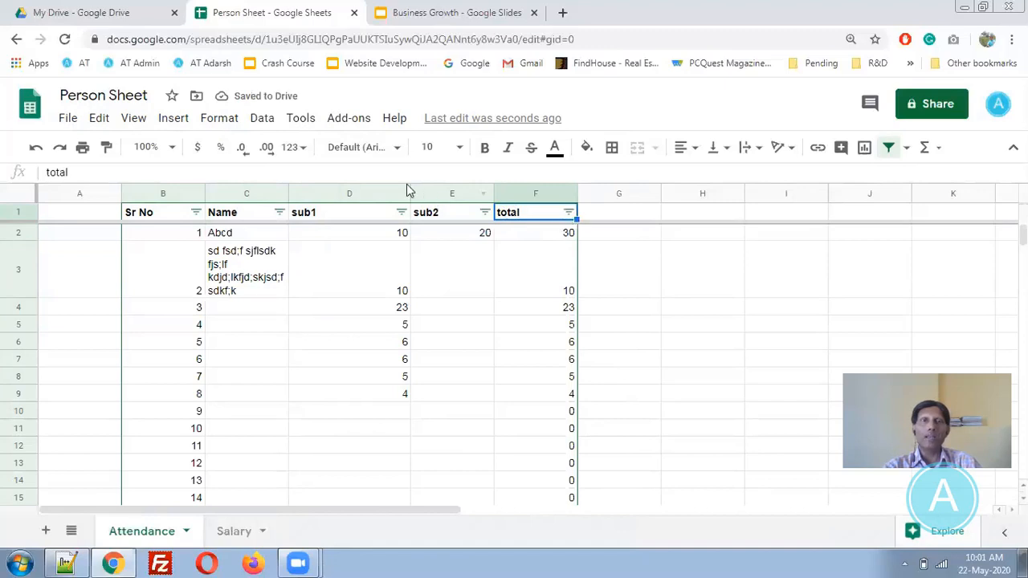
pyautogui.click(266, 127)
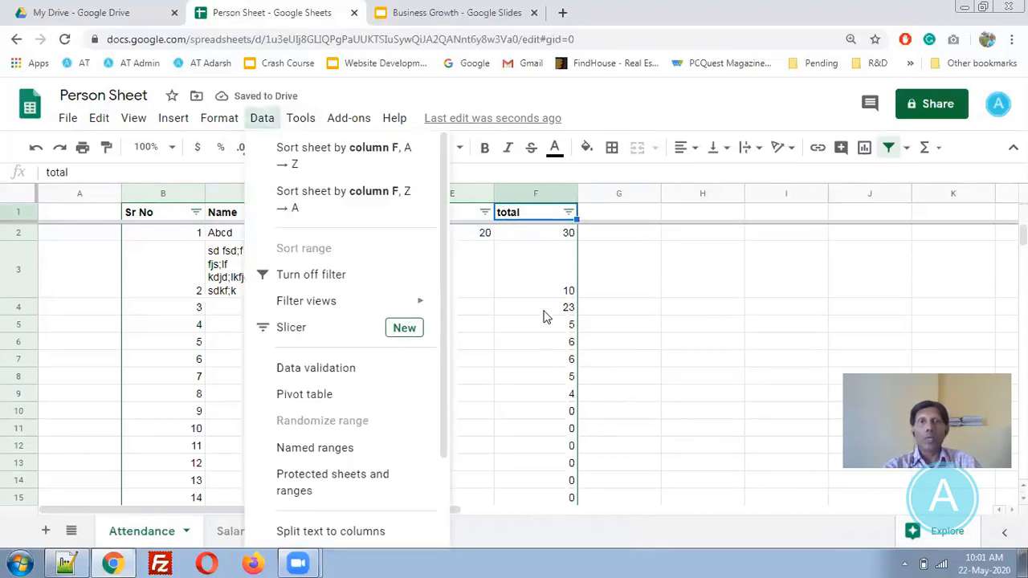
# - Sort rows by total ascending, then re-sort Z → A so 30, 23, 10 lead
pyautogui.click(596, 344)
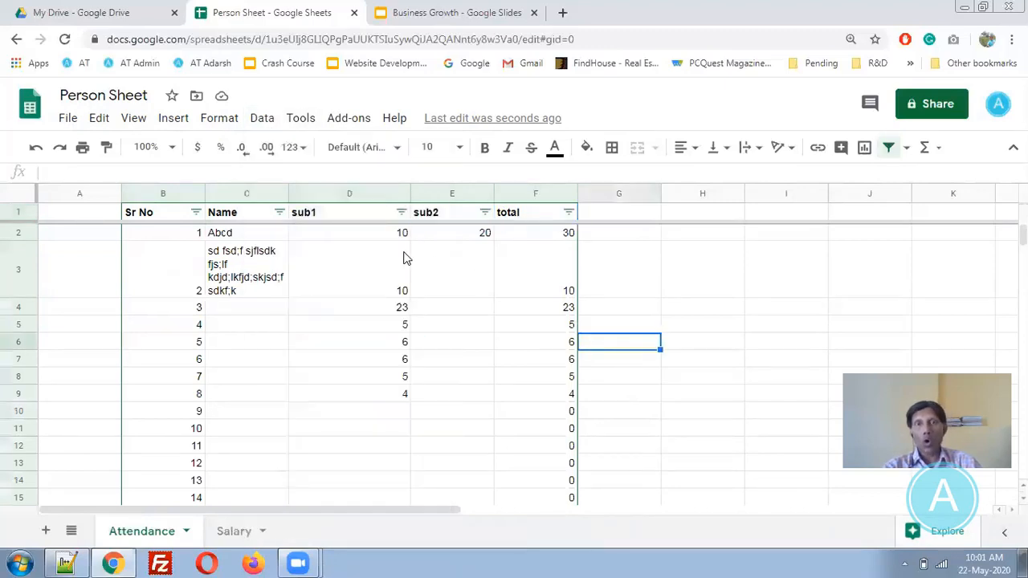
pyautogui.click(569, 212)
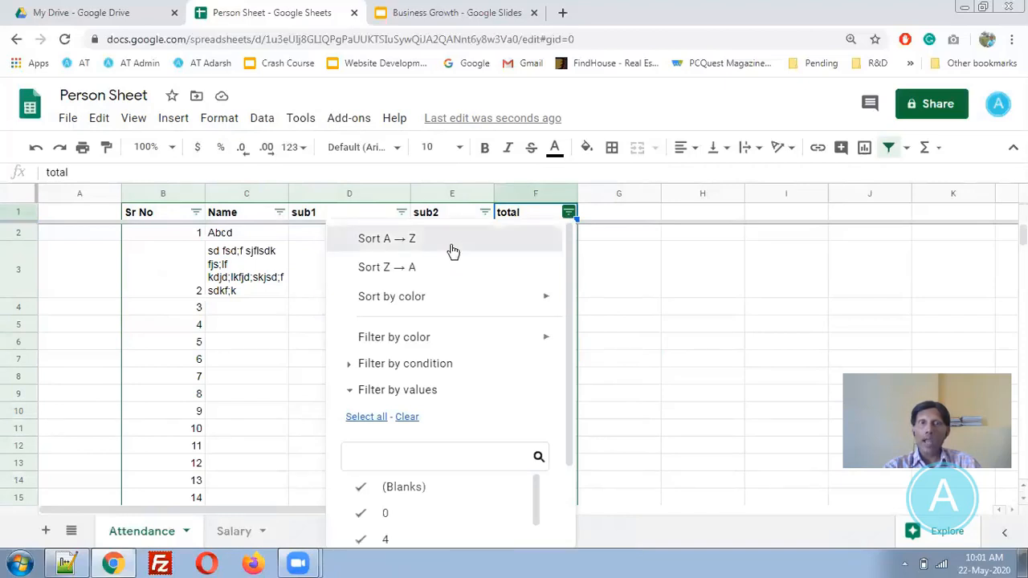
pyautogui.click(452, 250)
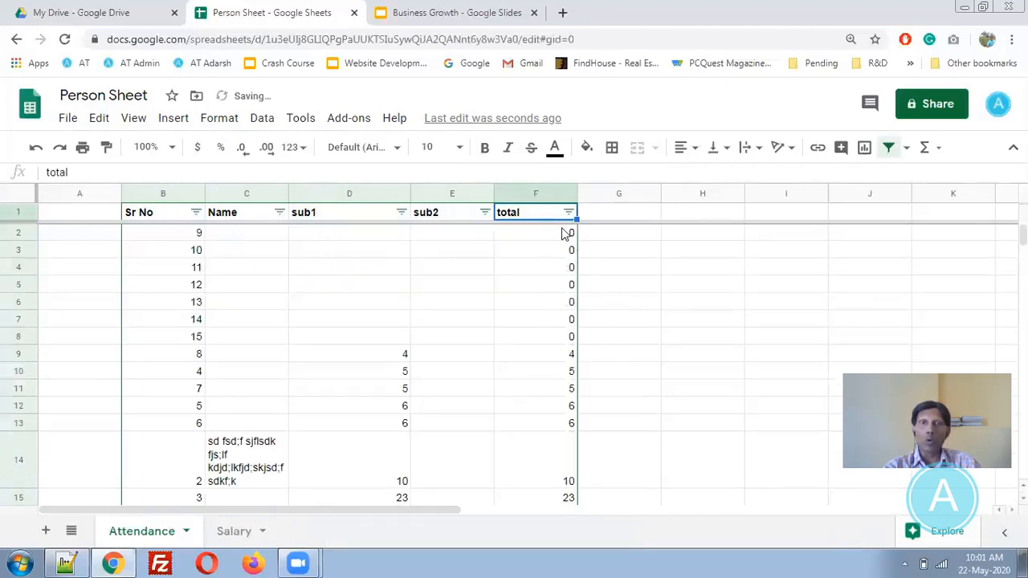
pyautogui.click(571, 212)
pyautogui.click(404, 266)
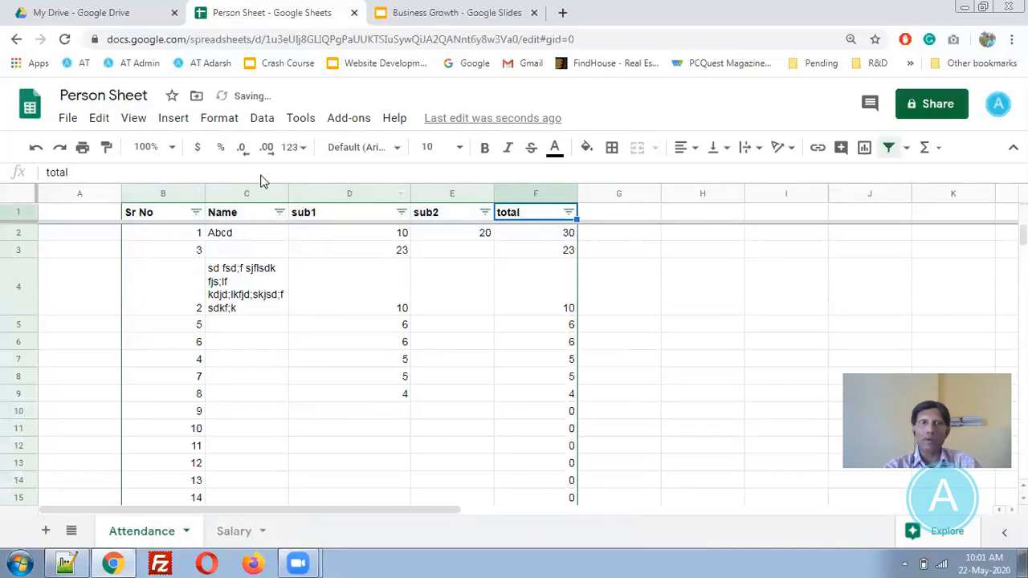
pyautogui.click(215, 119)
pyautogui.moveTo(260, 121)
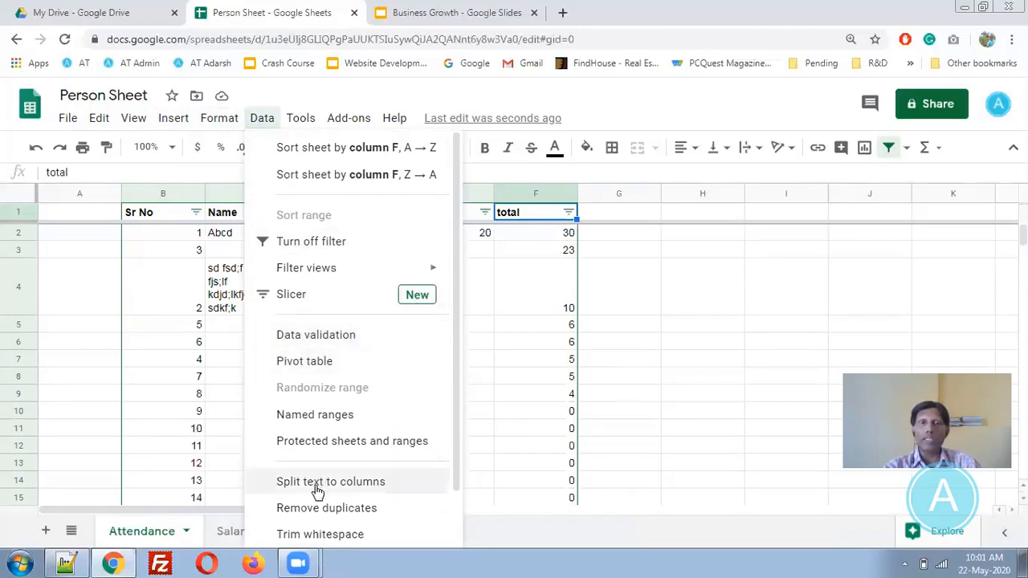
pyautogui.click(301, 120)
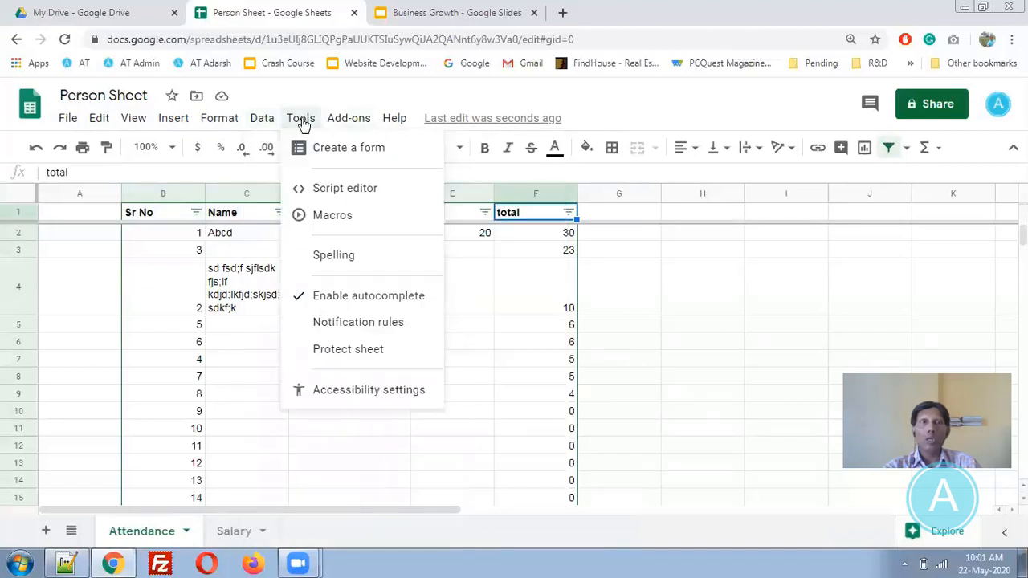
pyautogui.moveTo(350, 217)
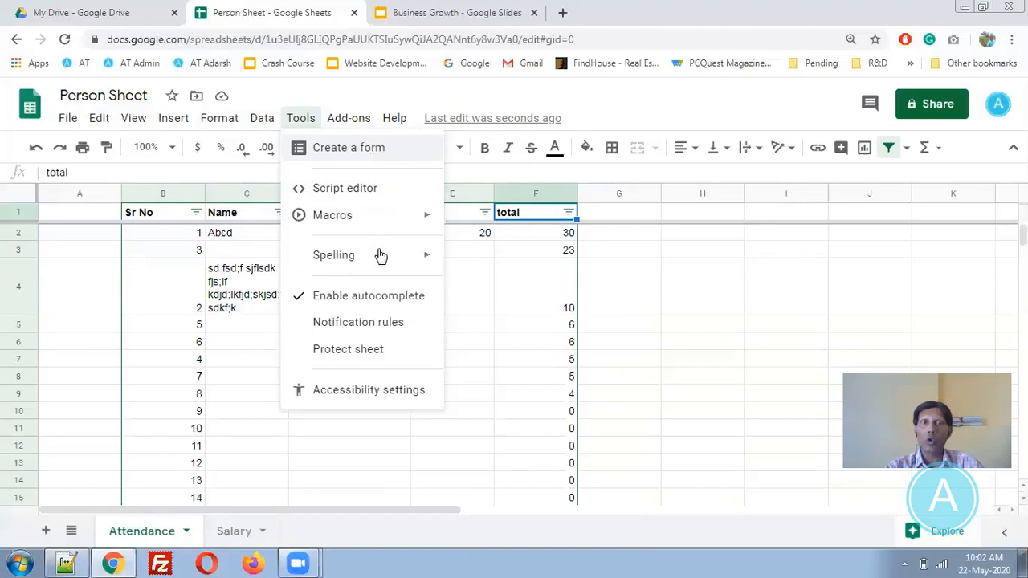
pyautogui.moveTo(382, 256)
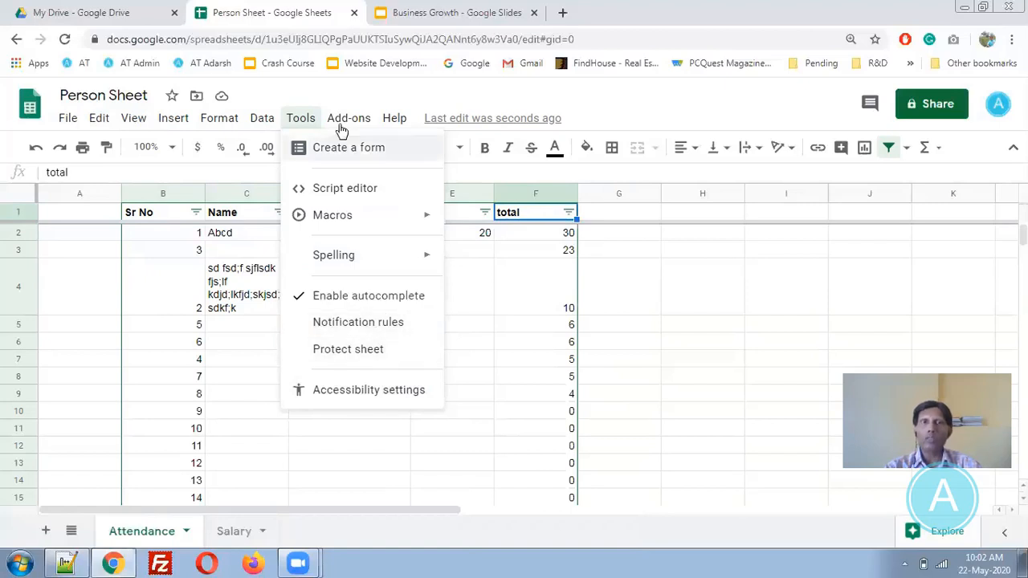
pyautogui.moveTo(341, 128)
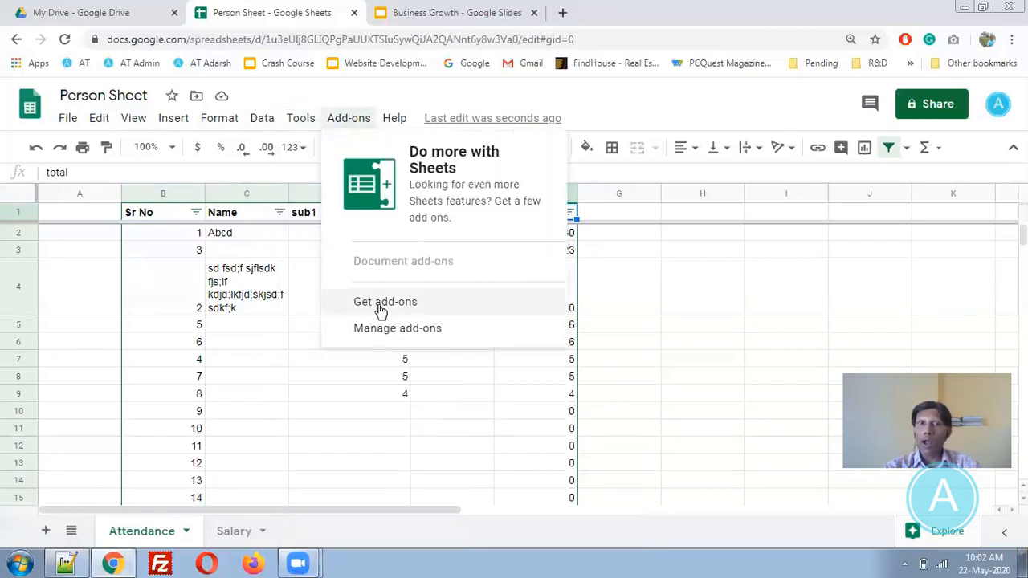
pyautogui.click(408, 446)
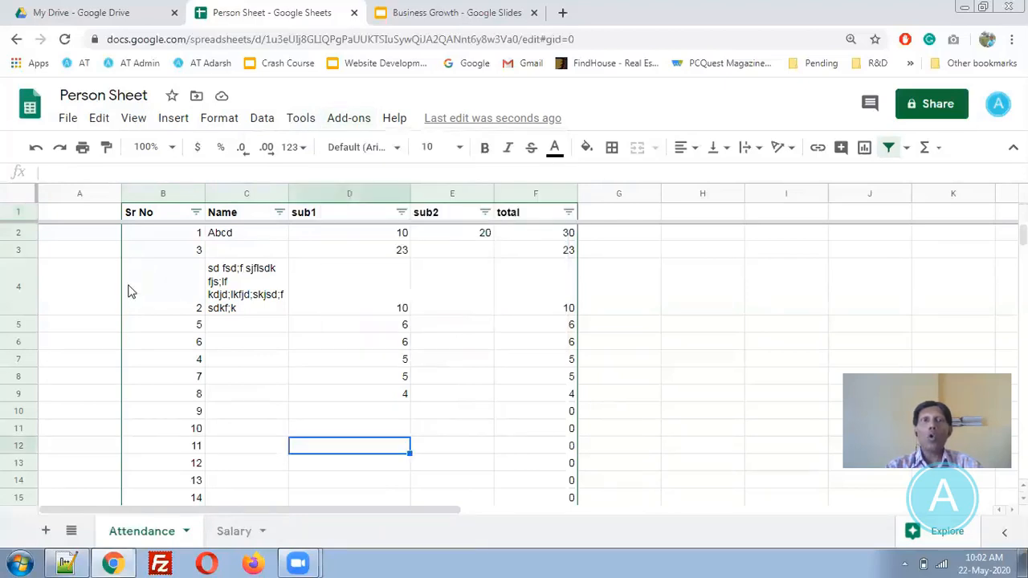